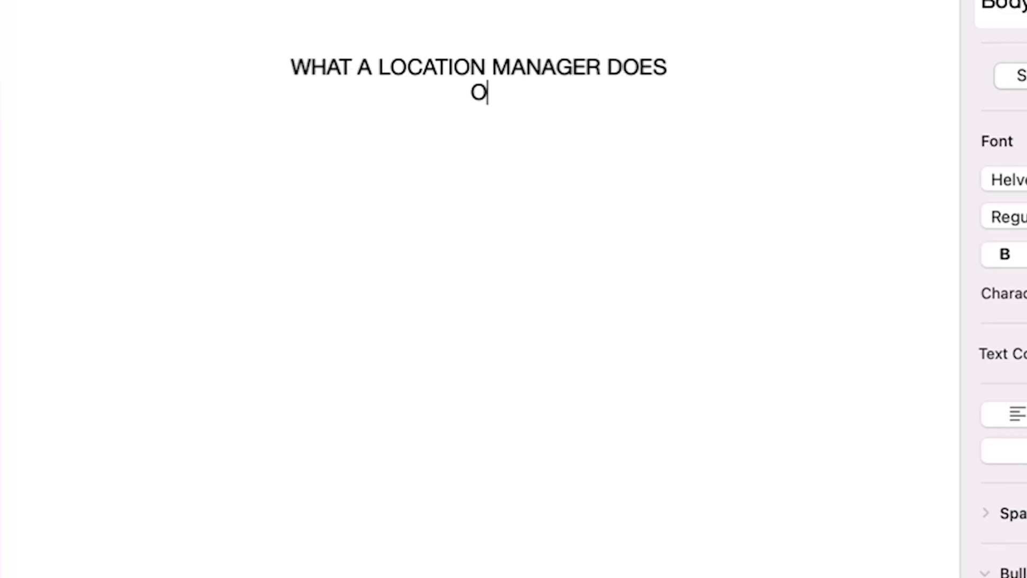
Type the 'Outline' title, then the left-aligned headings ACT 01:, ACT 02: and ACT 03:
text(utline)
key(Return)
key(Return)
key(super+braceleft)
text(ACT 01:)
key(Return)
key(Return)
key(Return)
key(Return)
key(Return)
key(Return)
text(ACT 02:)
key(Return)
key(Return)
key(Return)
key(Return)
key(Return)
text(ACT 03:)
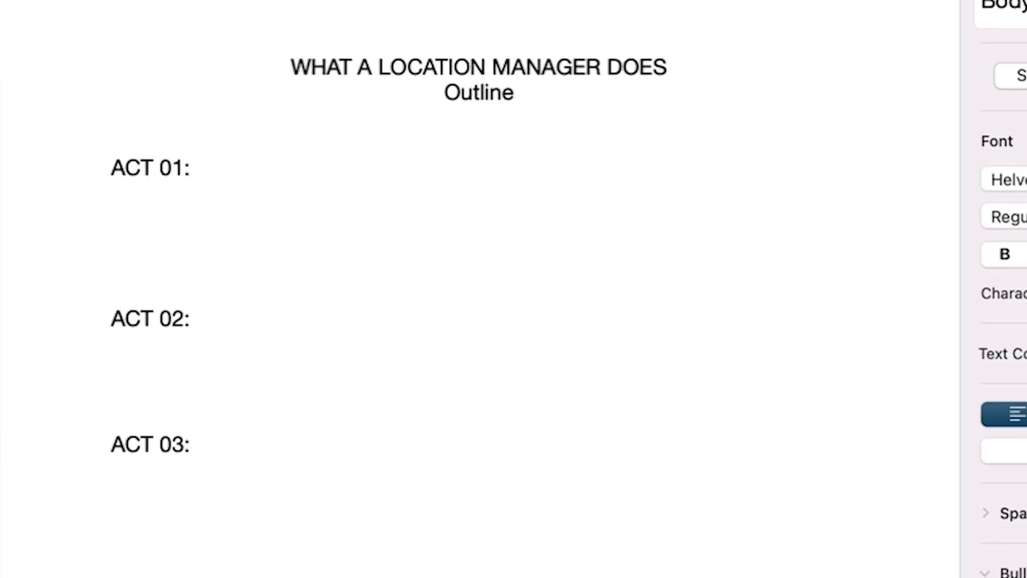
Make the ACT 01, ACT 02 and ACT 03 headings bold and underlined
drag(191, 167, 107, 166)
key(super+b)
key(super+u)
drag(204, 316, 98, 339)
key(super+b)
key(super+u)
drag(199, 444, 79, 447)
key(super+b)
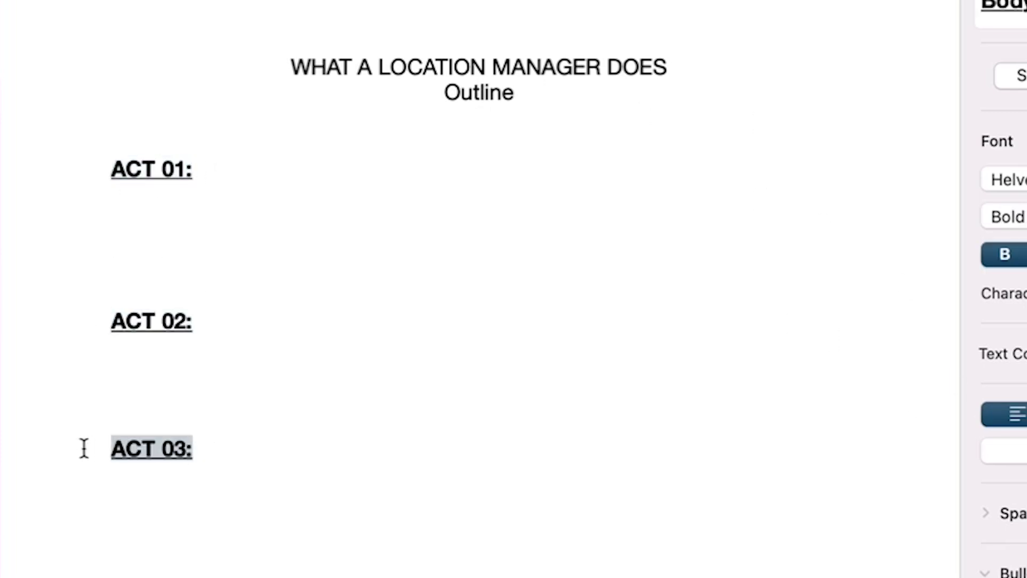
key(super+u)
Add two ACT 01 dash points: the Location Manager's introduction and the unprotected kitchen floor
click(198, 214)
key(BackSpace)
text(- Will introduces himself, e)
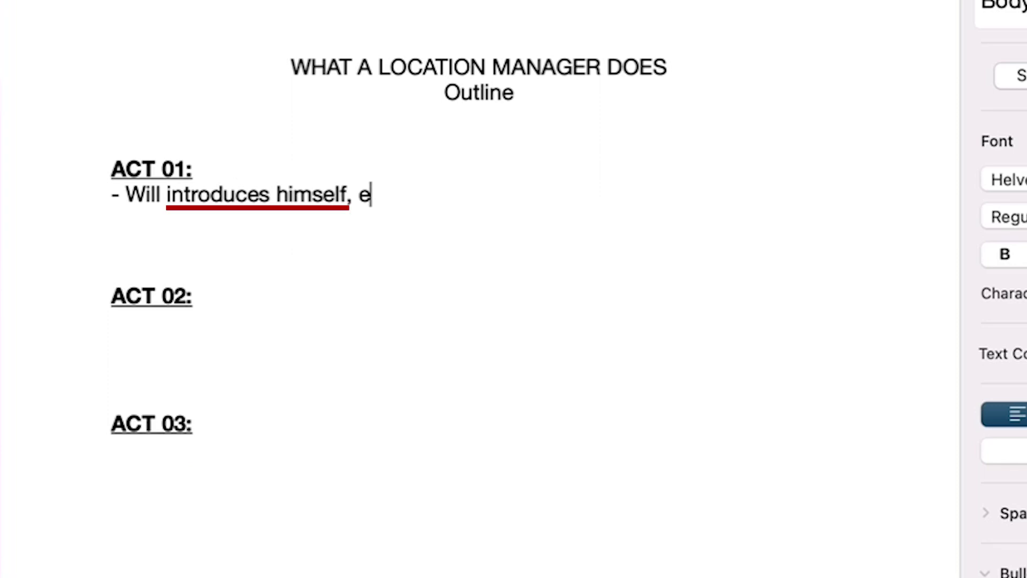
text(xplains what a Location Manager does)
key(Return)
text(We hear a)
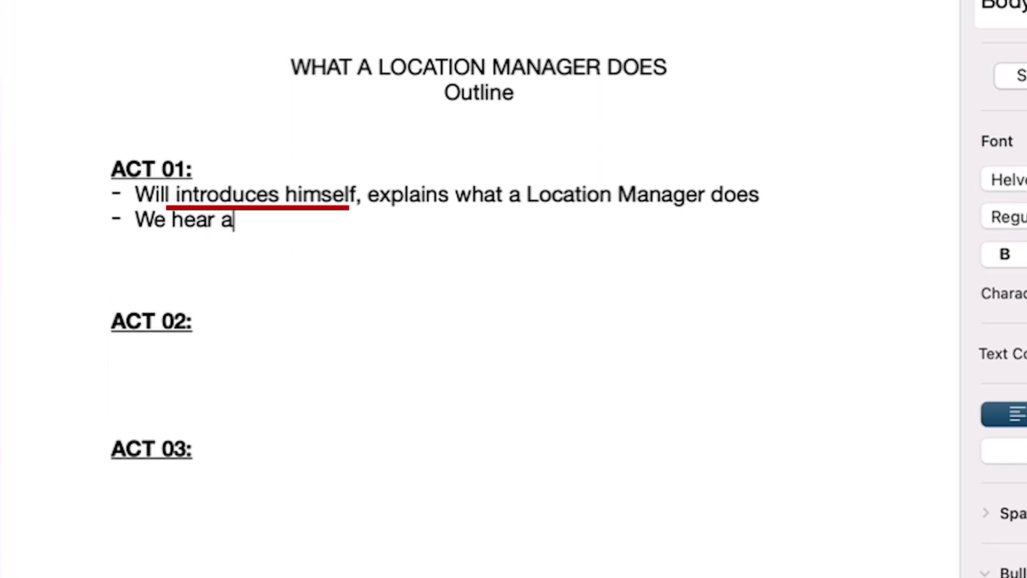
text(bout the issue in the kitchen - the crew didn't )
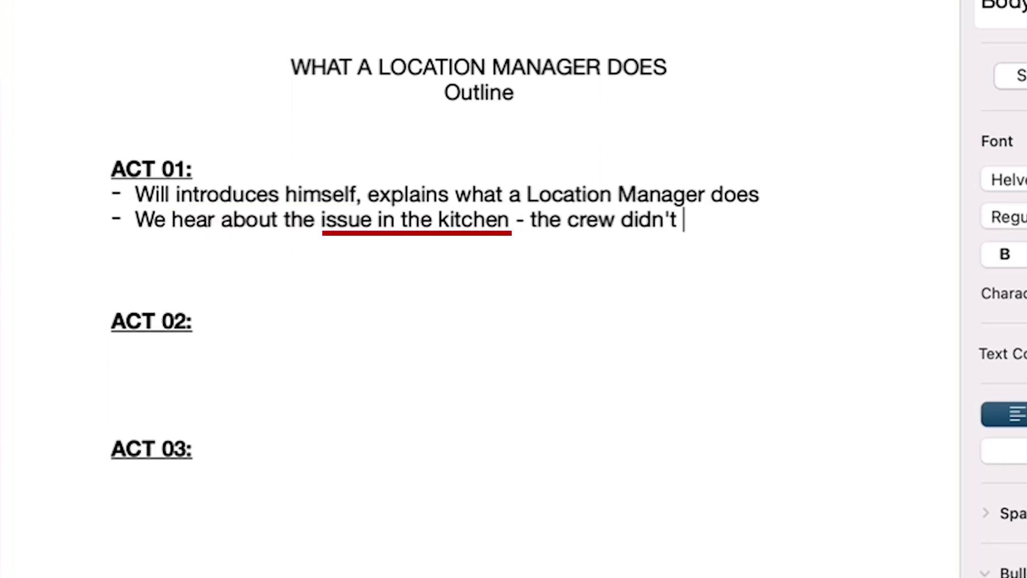
text(protect the floor, and now the homeowner is upset)
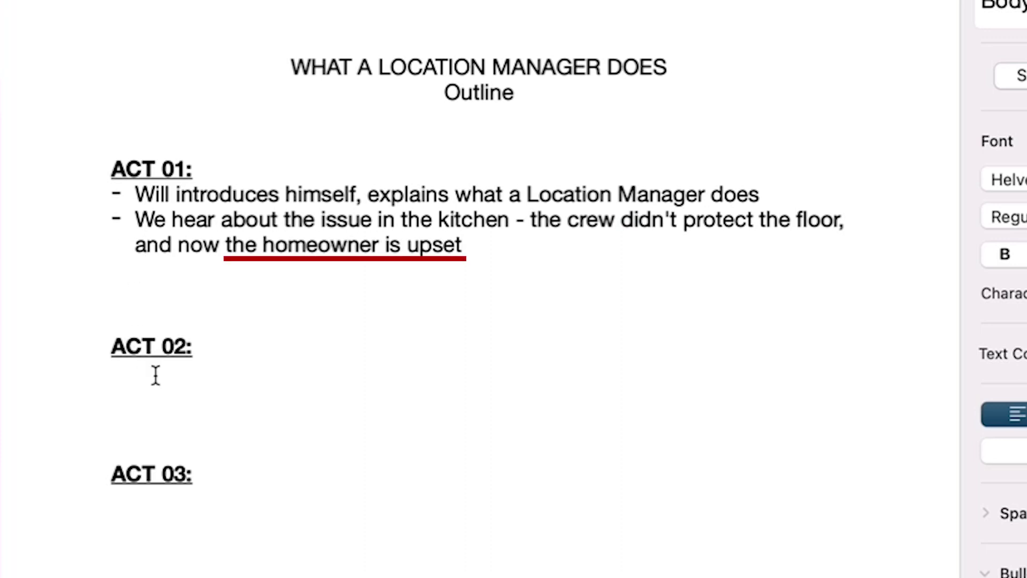
click(207, 370)
Add four ACT 02 dash points about the hunt for floor protection and calls to suppliers
text(- Will calls the team on the walkies, tries to fi)
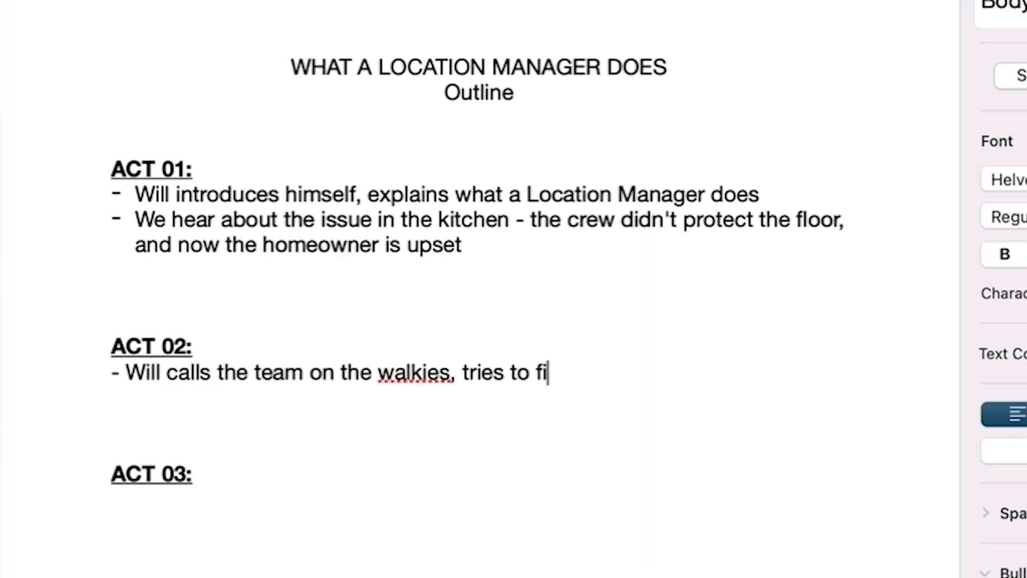
text(gure out where to get floor protection)
key(Return)
text(Will finds out that nobody can deliver floor paper until tomorrow)
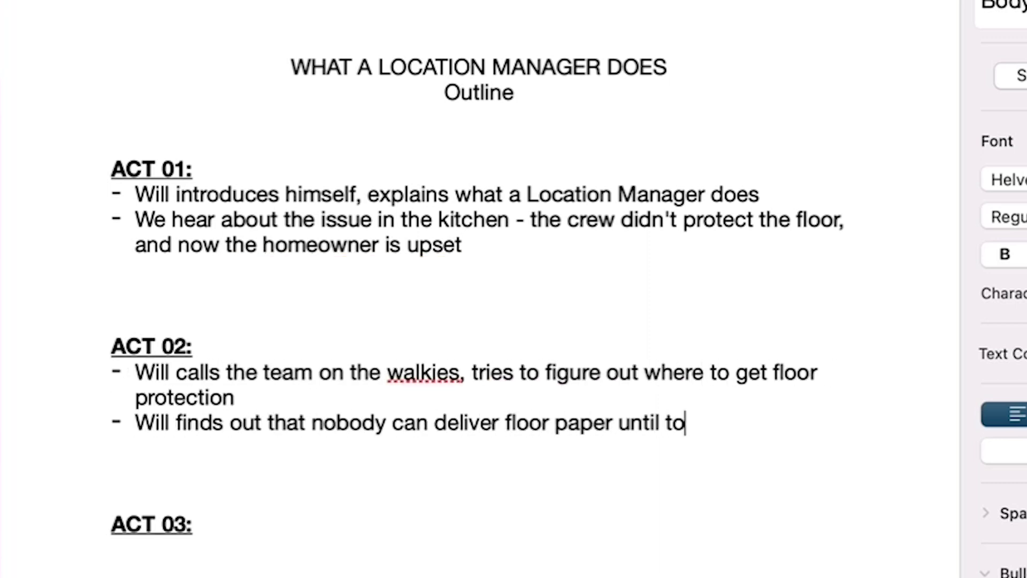
key(Return)
text(Will calls two other suppliers)
key(Return)
text(Will's assistant also makes calls)
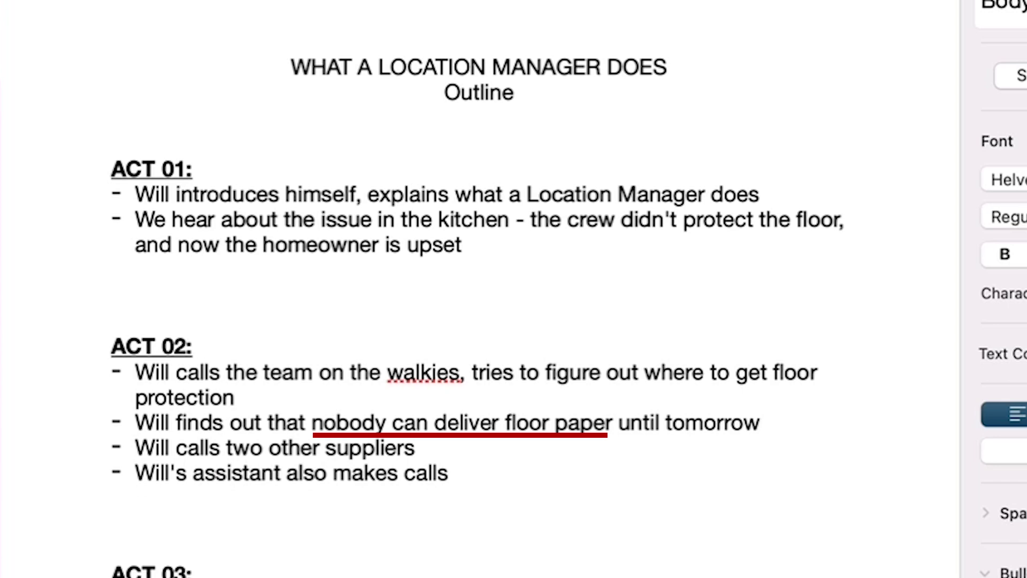
Add two ACT 03 points: the floor paper is delivered, and the homeowner is happy
click(222, 568)
key(Return)
text(- Will fi)
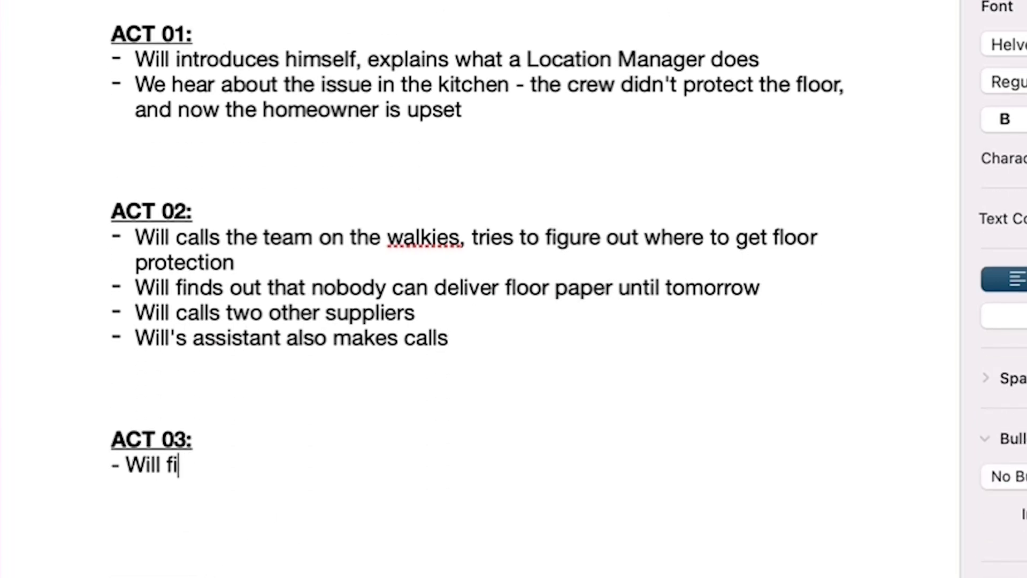
text(nally finds floor paper, and it is delivered)
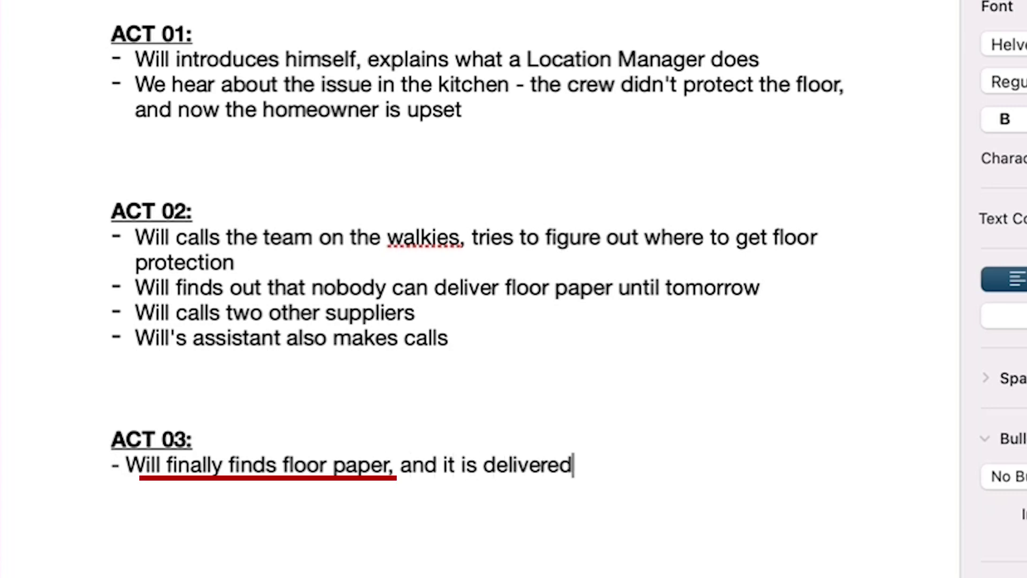
key(Return)
text(The homeowner is happy, and the production con)
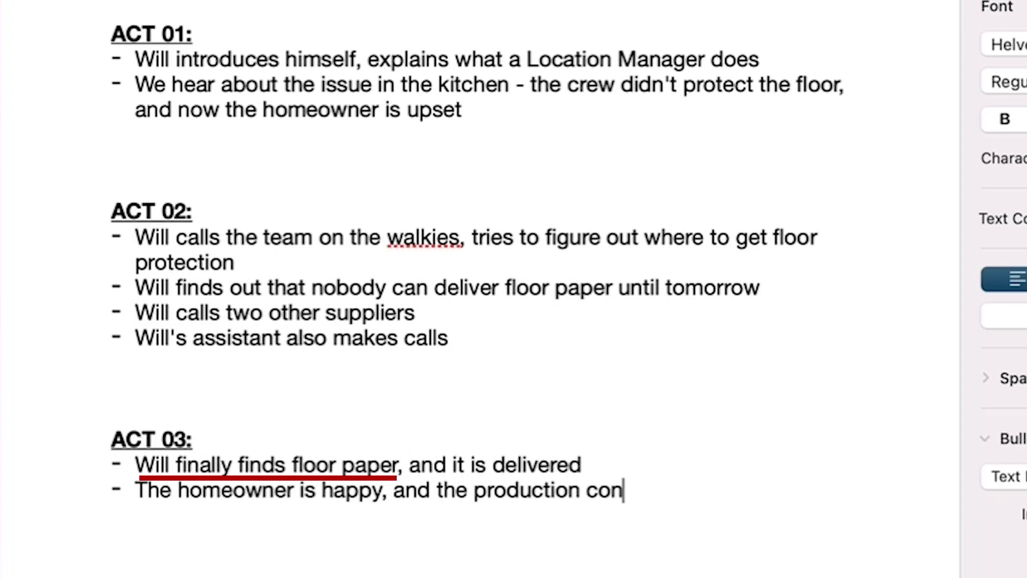
text(tinues)
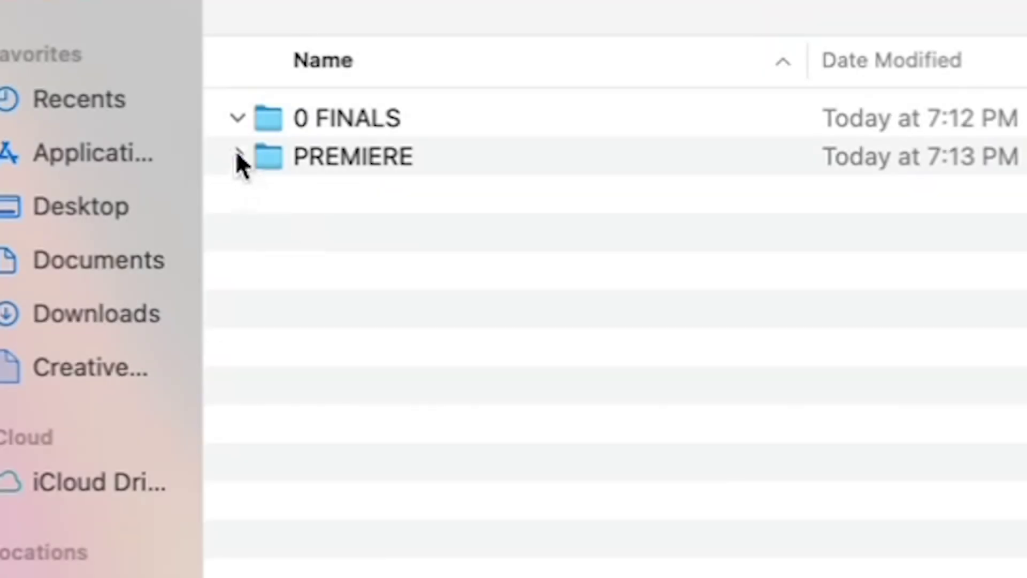
Create a '20230403 WillInterview' folder in PREMIERE › VIDEO › SHOOT and move the nine MP4 clips into it
click(239, 159)
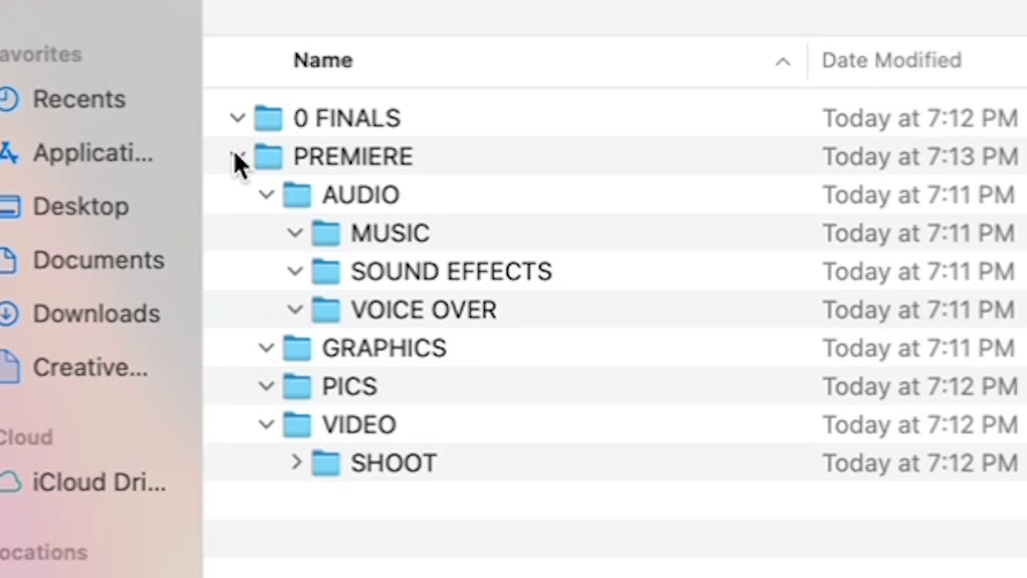
key(shift+super+n)
text(20230403 WillInterview)
key(Return)
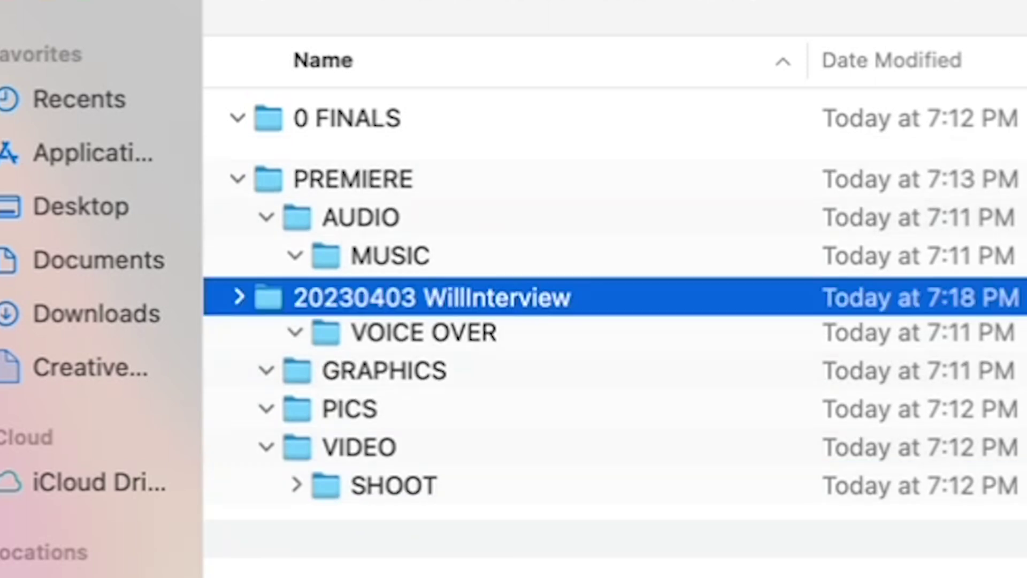
drag(300, 156, 426, 485)
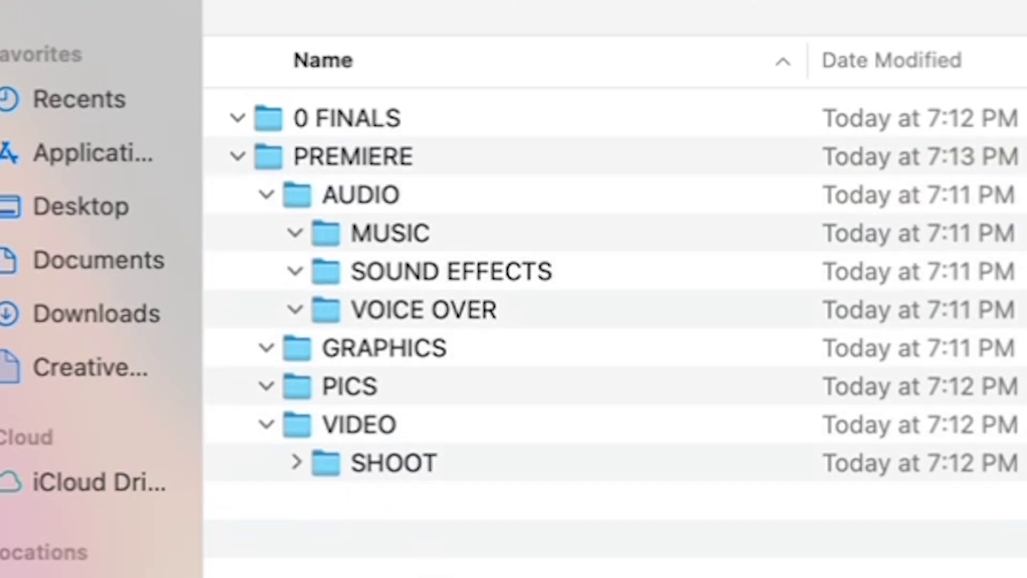
click(297, 462)
drag(583, 577, 541, 490)
click(326, 502)
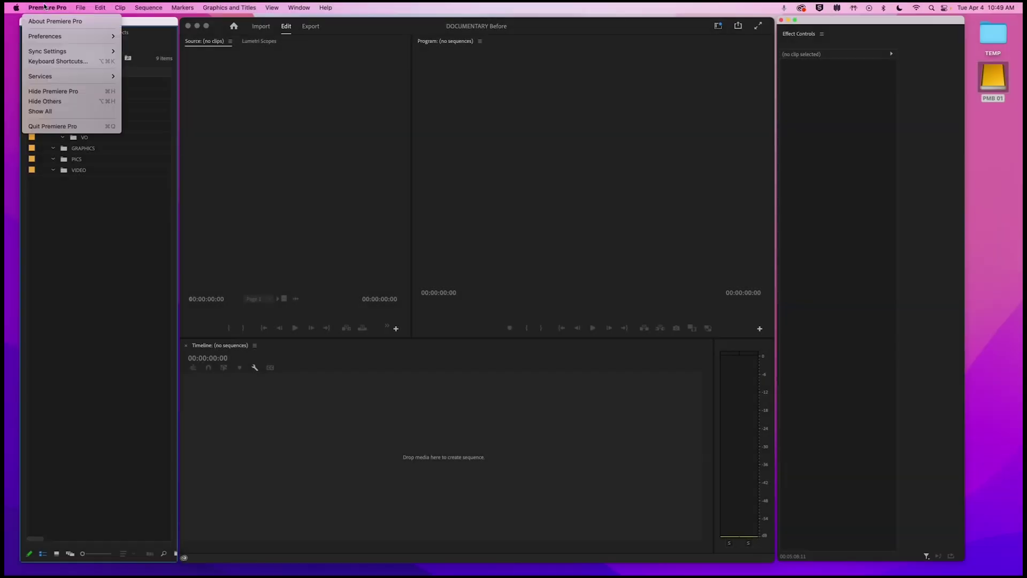
Check the installed Premiere Pro version in About Premiere Pro
click(48, 22)
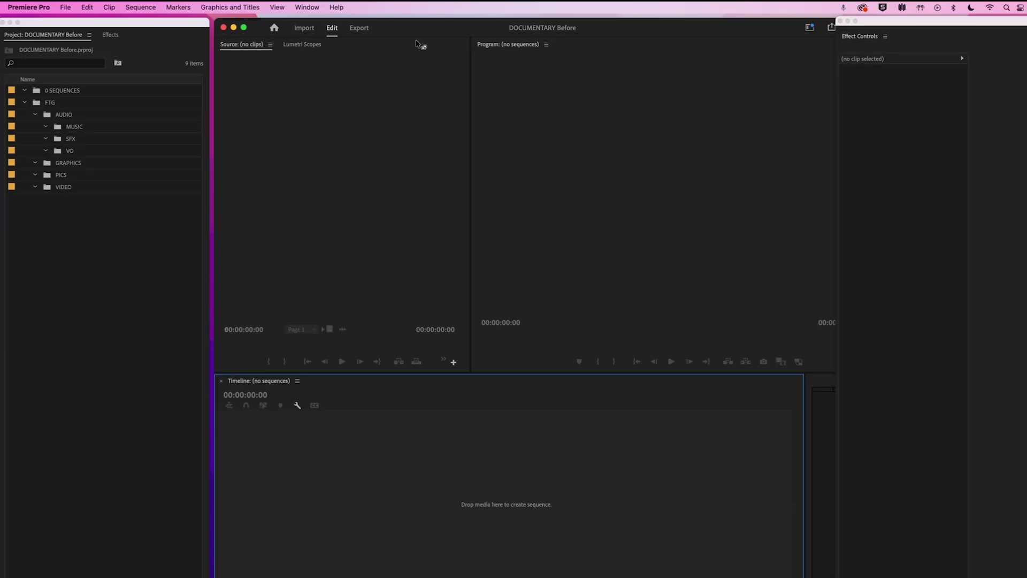
Import the dated footage folders from TEMP › PREMIERE › VIDEO into the VIDEO bin
double_click(43, 187)
double_click(63, 163)
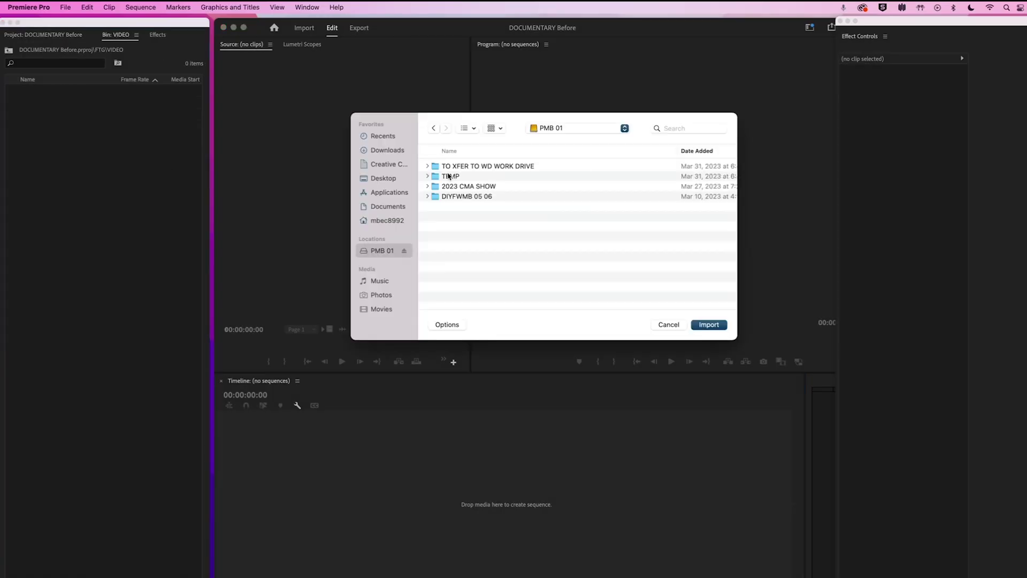
click(462, 179)
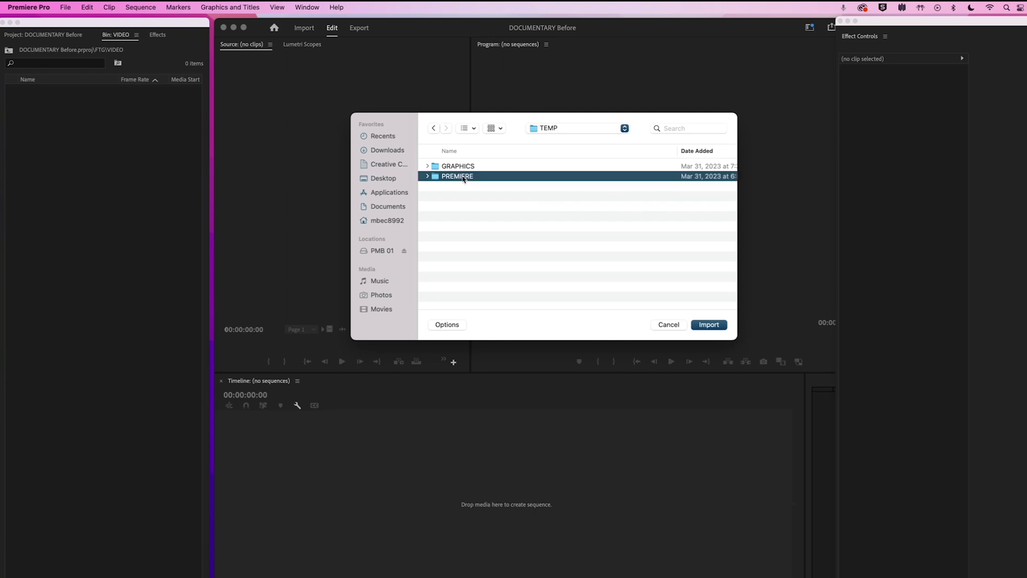
double_click(433, 178)
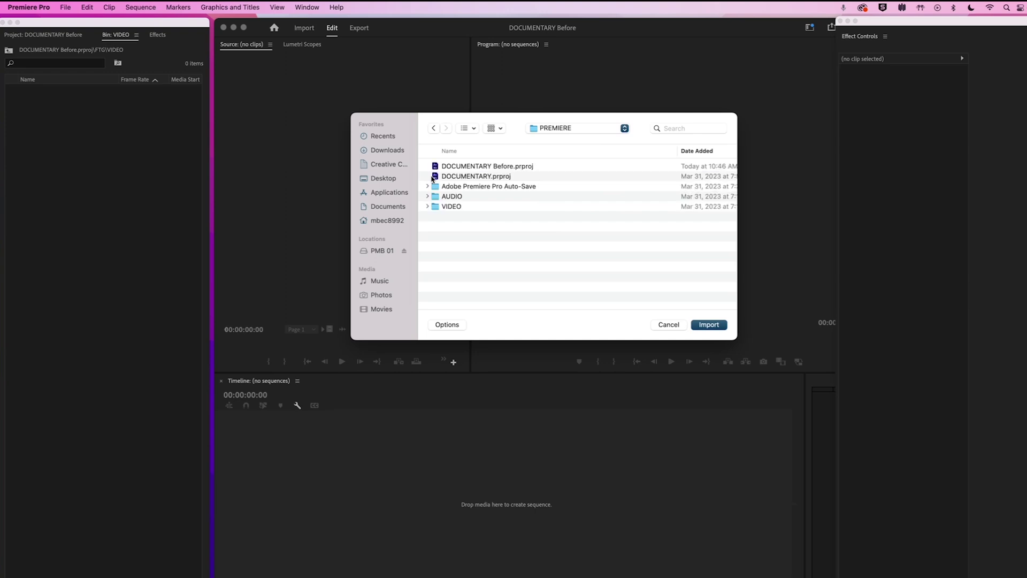
double_click(439, 207)
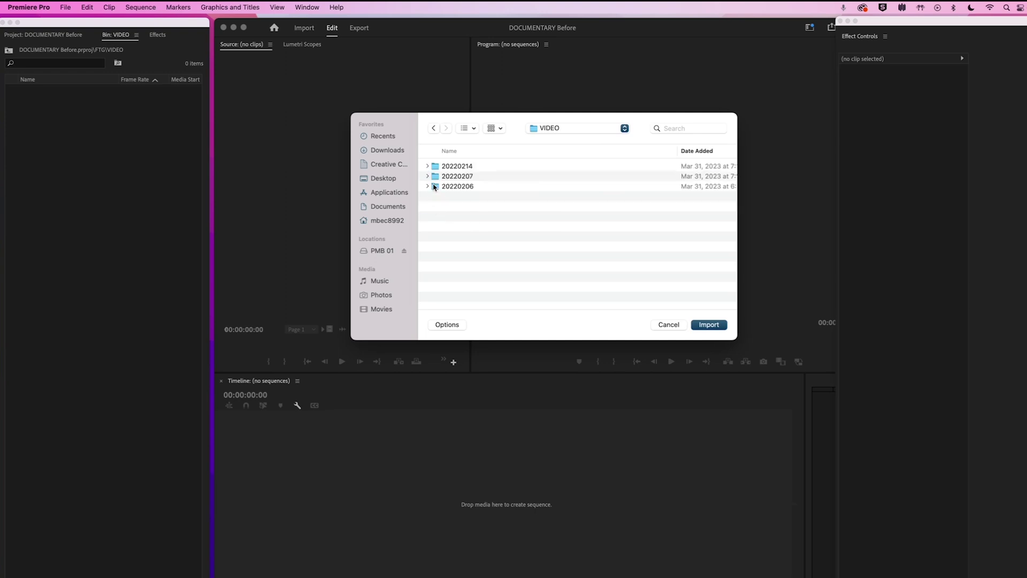
click(709, 324)
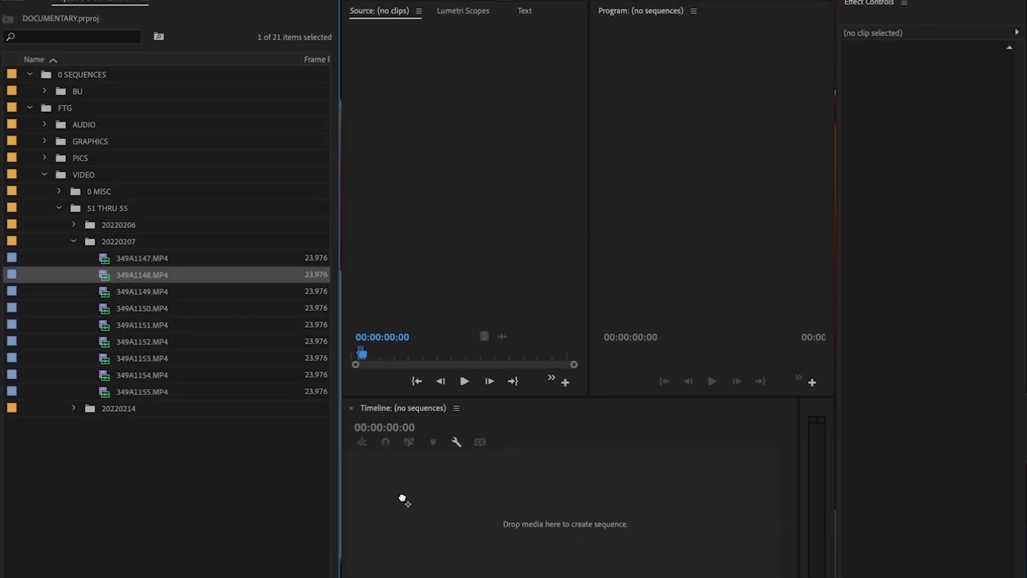
Make an empty sequence from clip 349A1148, named 'WHAT A LOCATION MANAGER DOES - STRING OUT', in 0 SEQUENCES
drag(402, 498, 402, 496)
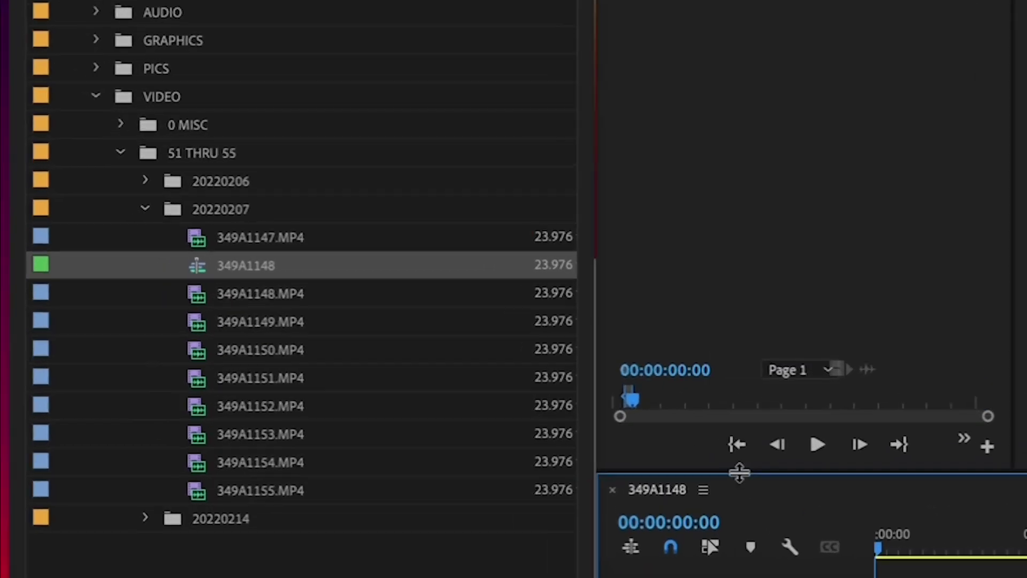
drag(739, 472, 734, 393)
click(270, 263)
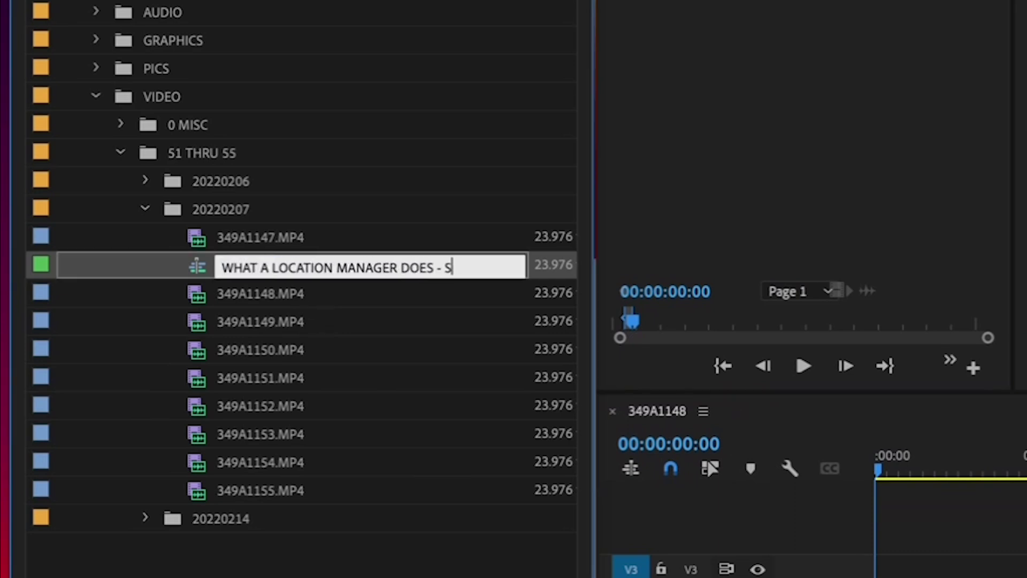
key(Return)
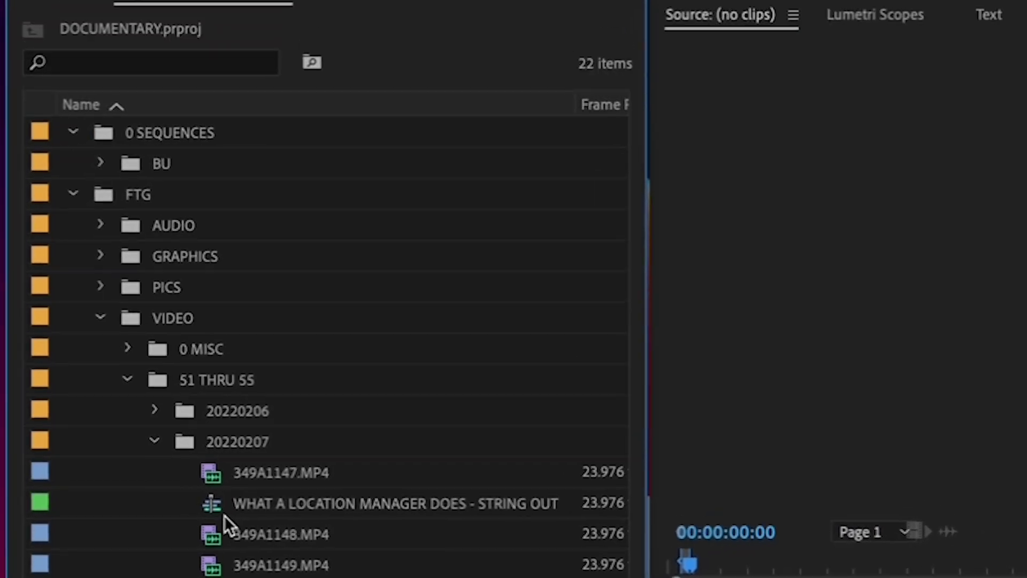
drag(204, 265, 251, 159)
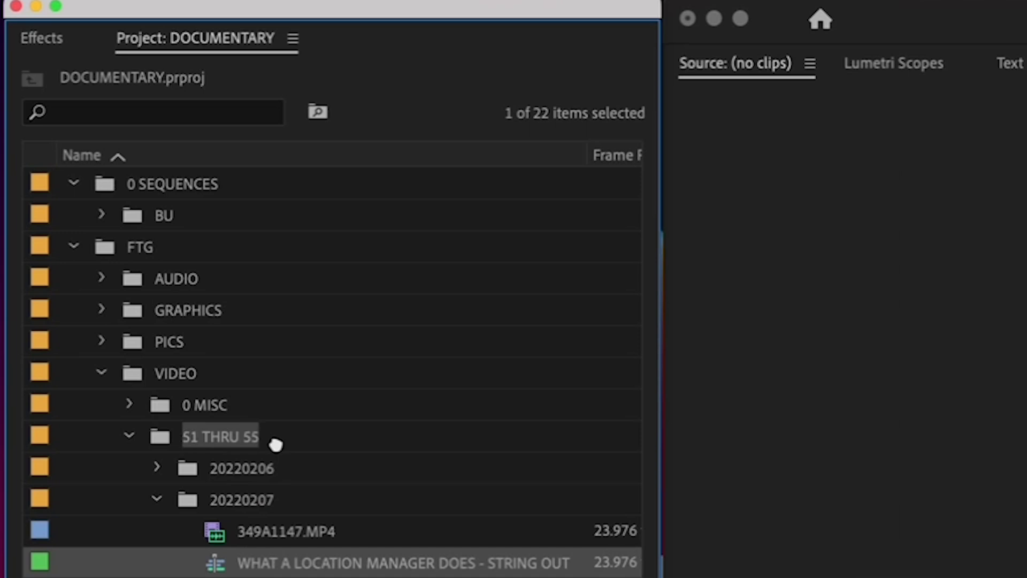
drag(275, 444, 253, 184)
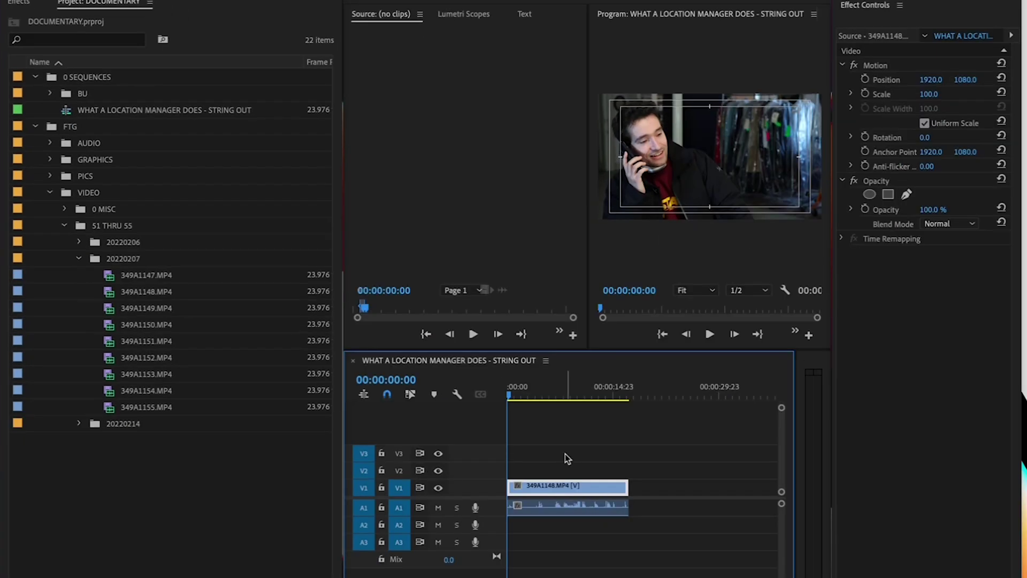
key(Delete)
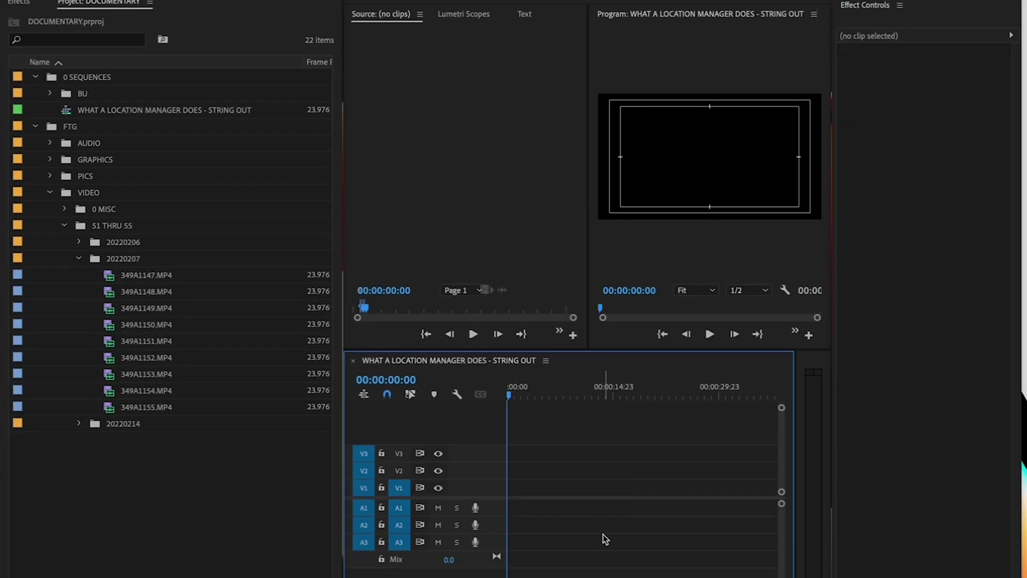
Mark an In point on 349A1147.MP4 and edit it into the sequence, with its audio on A1
double_click(109, 281)
click(449, 309)
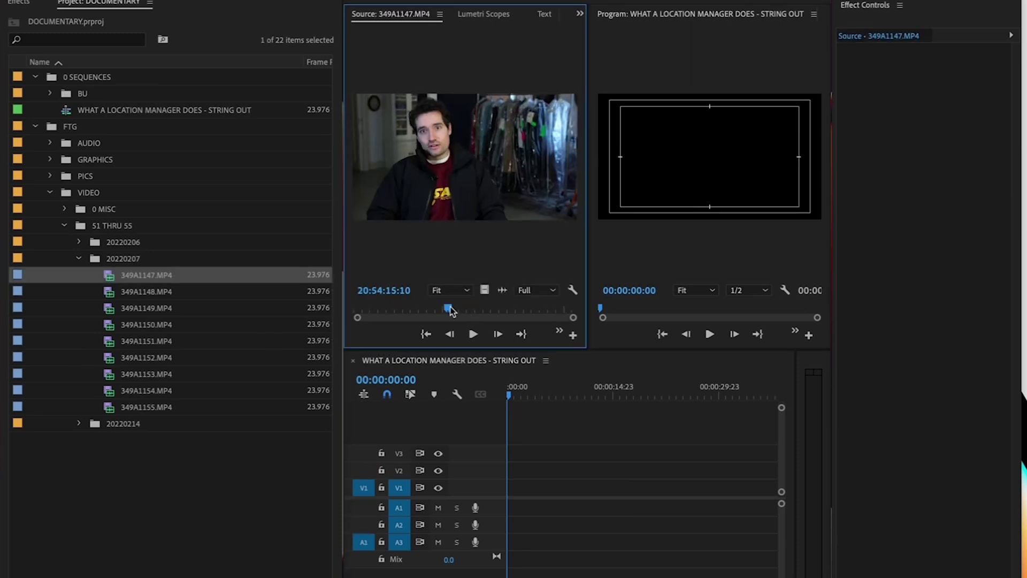
key(space)
key(i)
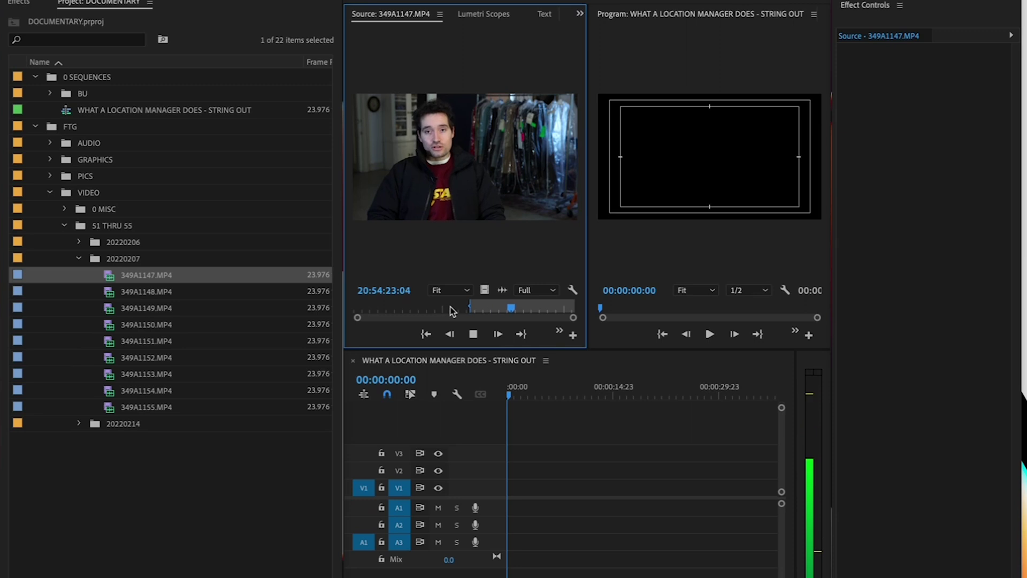
drag(515, 387, 542, 395)
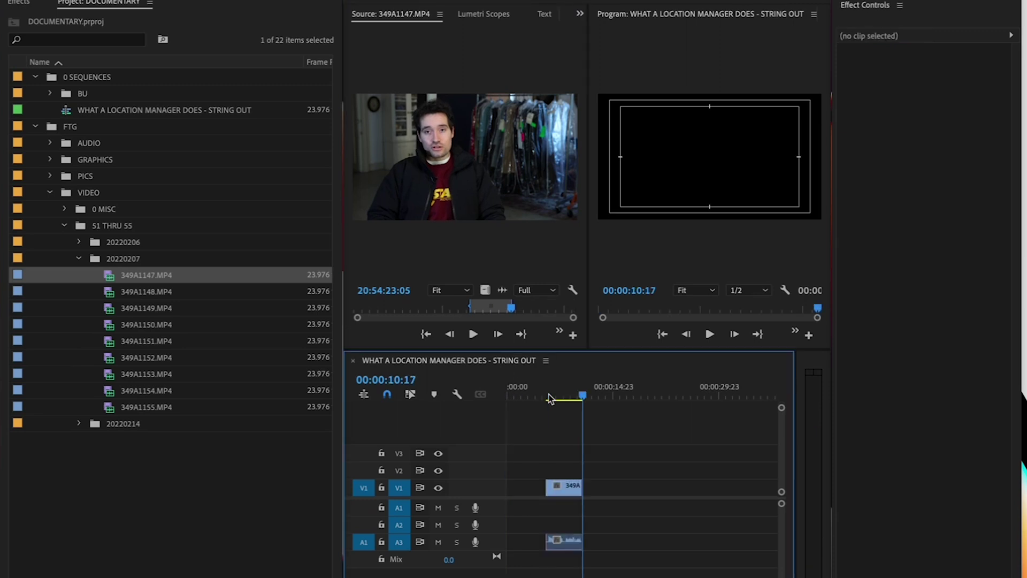
drag(561, 541, 566, 512)
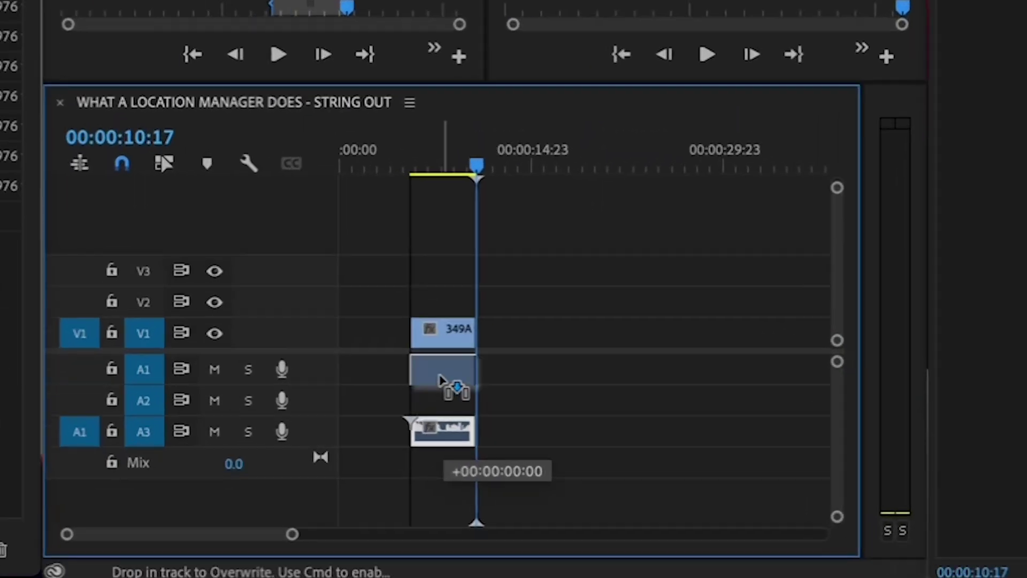
click(80, 369)
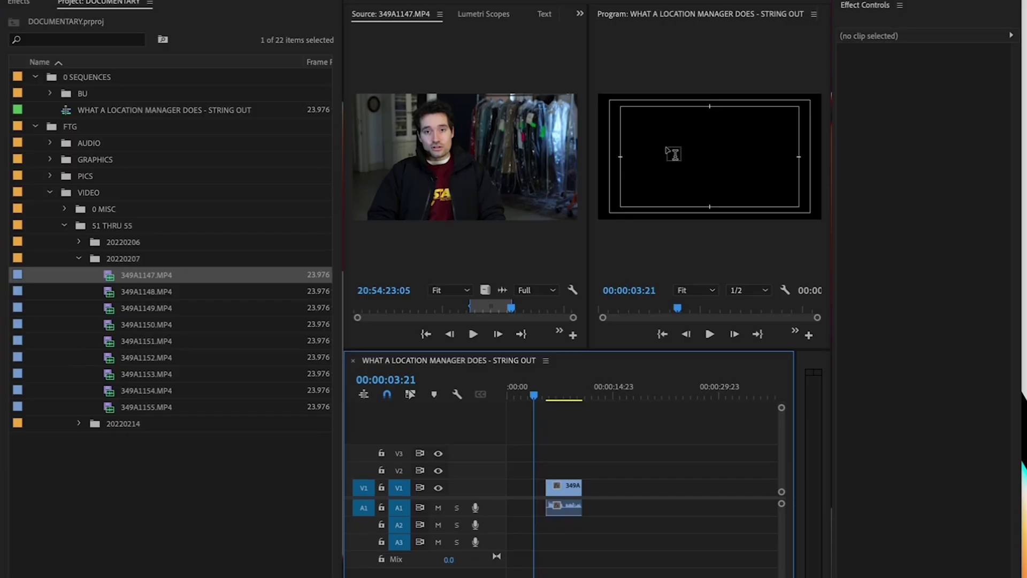
click(667, 150)
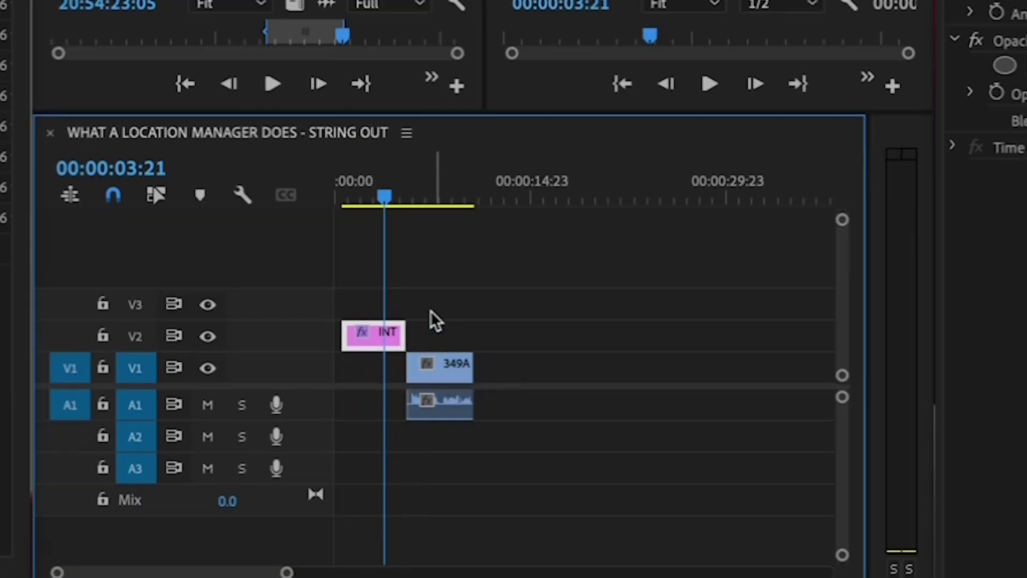
Add clip 349A1148 to the sequence after the 'WILL GETS' title graphic
key(shift+4)
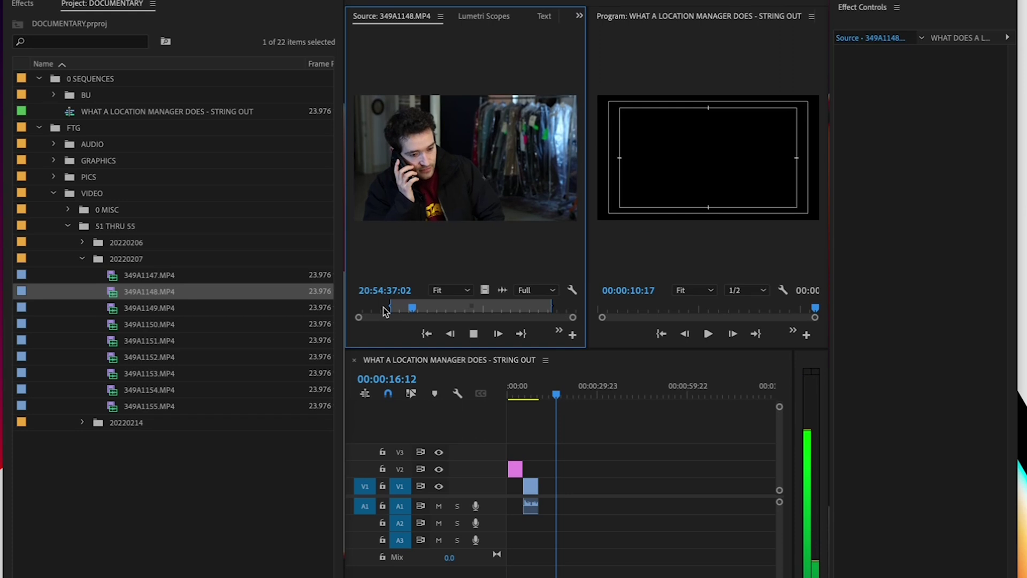
drag(465, 161, 612, 484)
Centre-align the 'WILL GETS A CALL ABOUT THE KITCHEN PROBLEM' title and move it onto V2
click(654, 147)
click(690, 138)
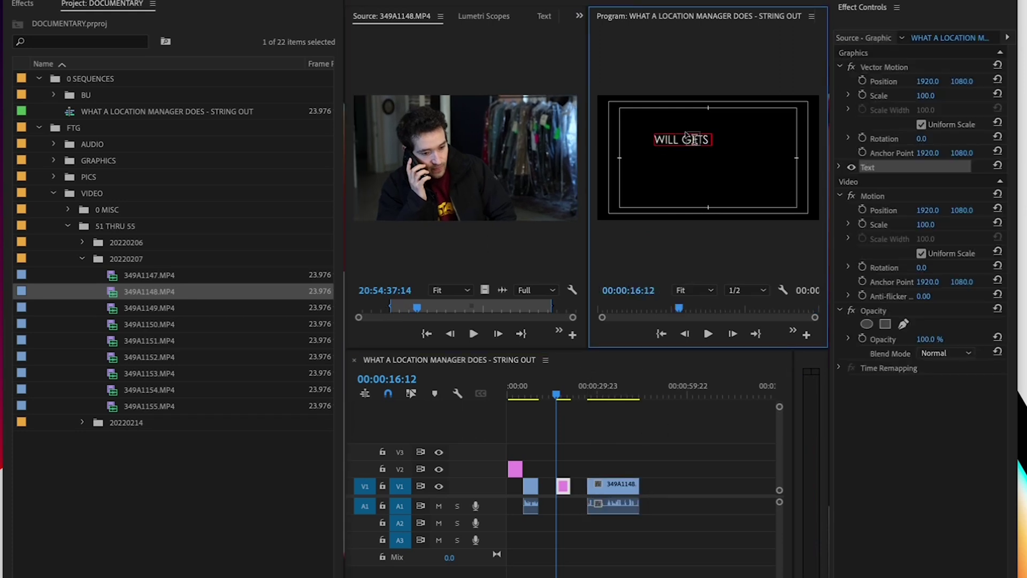
click(839, 167)
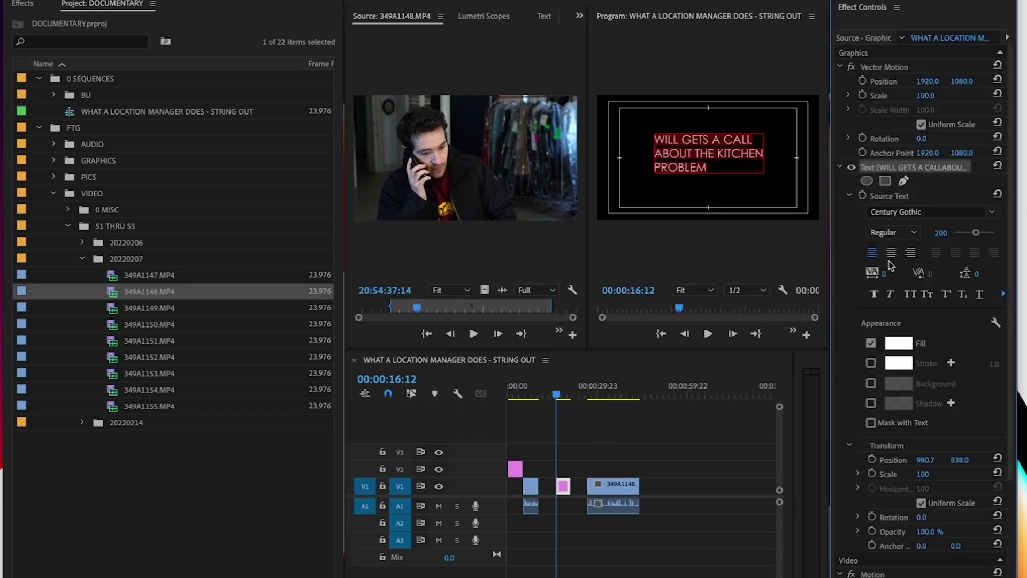
click(891, 252)
click(577, 481)
click(692, 180)
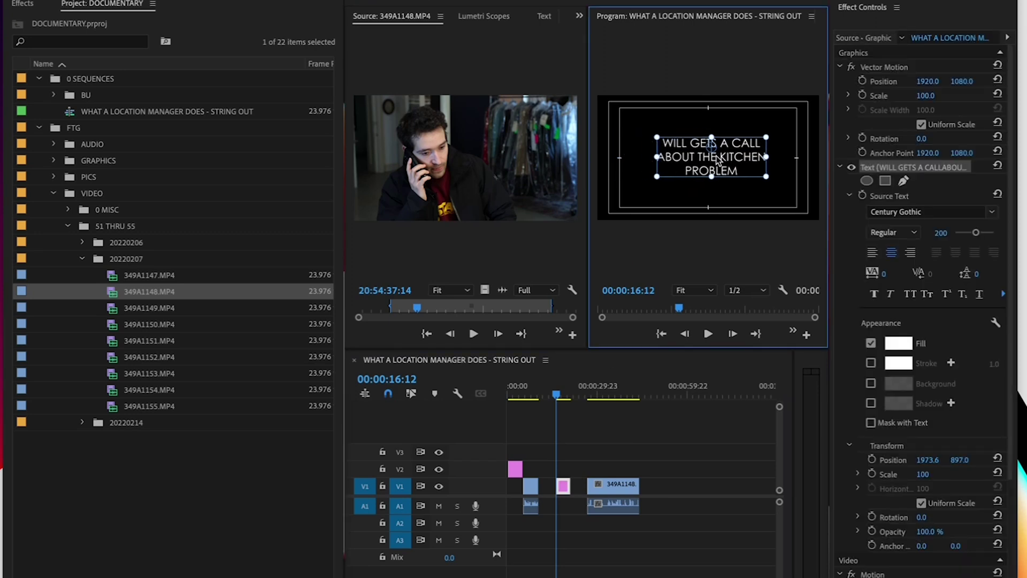
drag(563, 486, 596, 486)
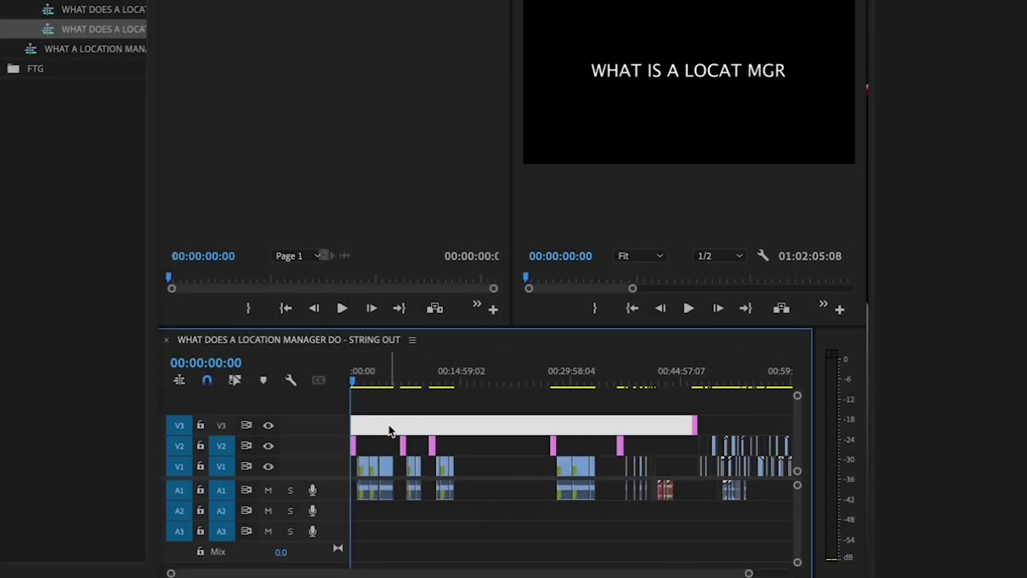
drag(398, 415, 490, 483)
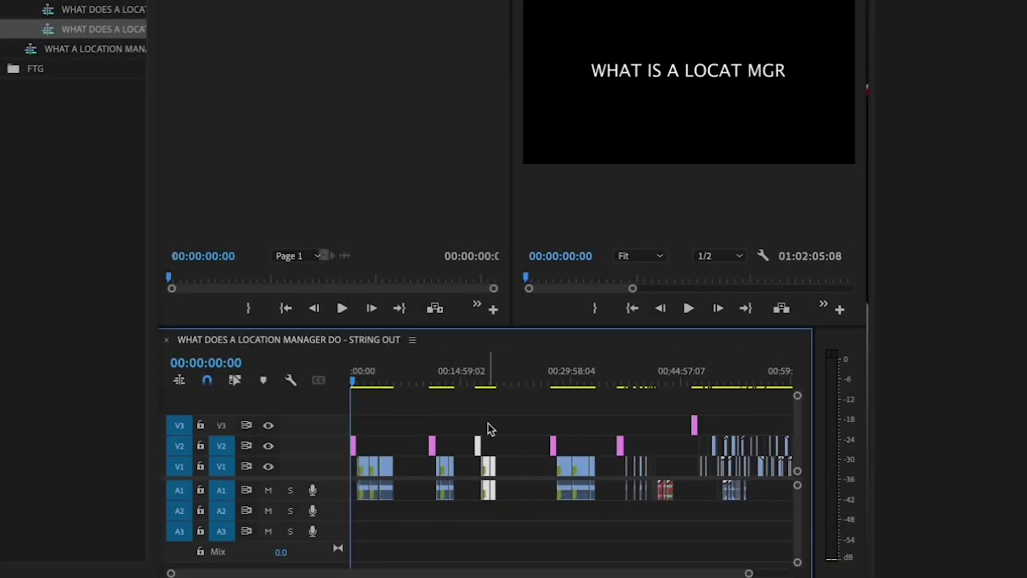
Delete the unwanted V3 clip and slide the early interview clips left to close the gaps
click(490, 426)
click(437, 377)
drag(440, 376, 477, 377)
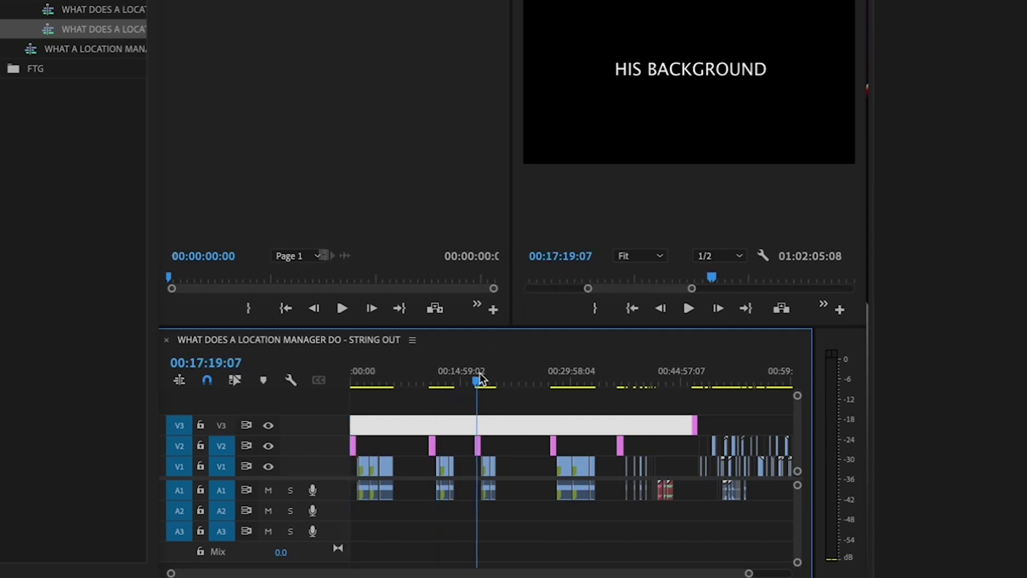
key(Delete)
mouse_move(422, 415)
mouse_down()
mouse_move(491, 484)
mouse_move(469, 484)
mouse_up()
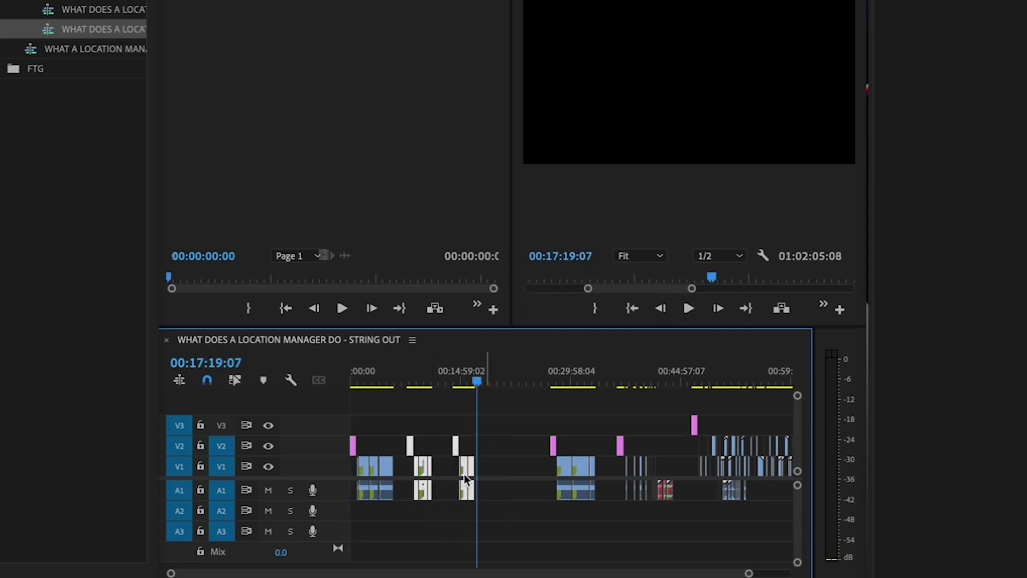
mouse_move(540, 413)
mouse_down()
mouse_move(609, 511)
mouse_move(527, 481)
mouse_up()
click(578, 426)
click(390, 377)
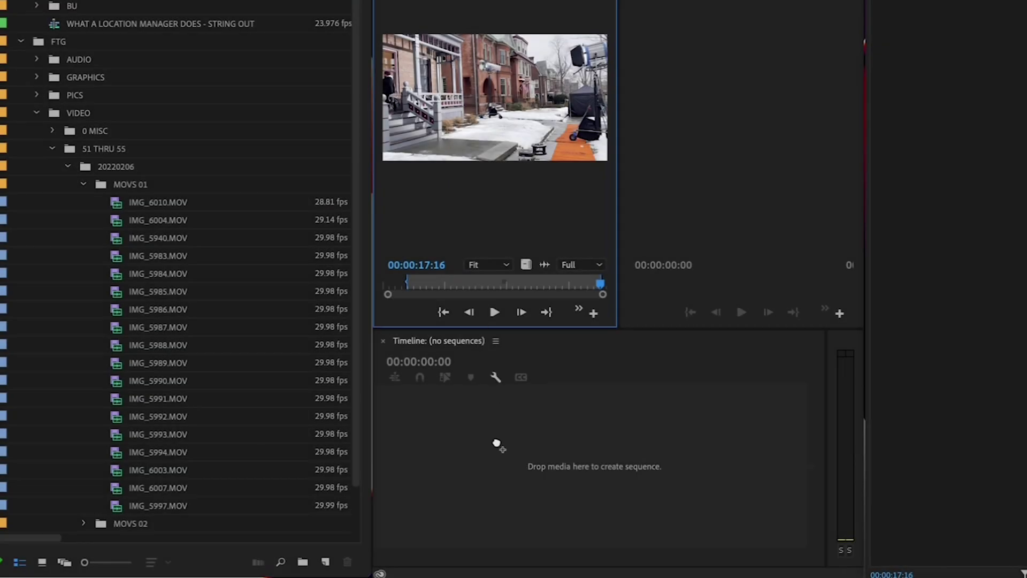
Create a sequence from clip IMG_5993 and name it WHAT DOES A LOCATION MANAGER DO - BROLL
drag(496, 444, 499, 447)
click(103, 523)
text(WHA)
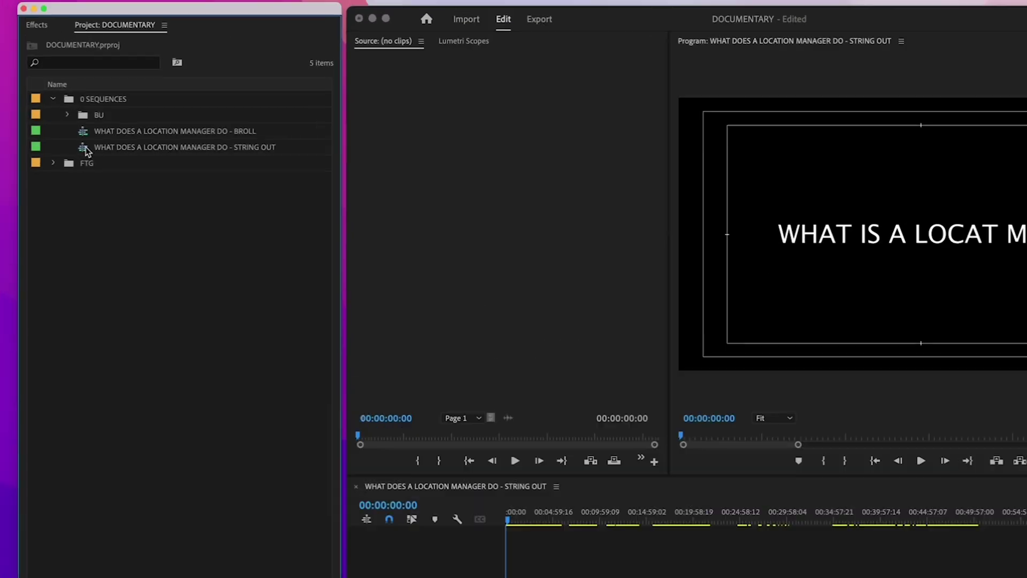
Duplicate the STRING OUT sequence via Edit > Duplicate and rename the copy to end in ROUGH CUT
click(65, 97)
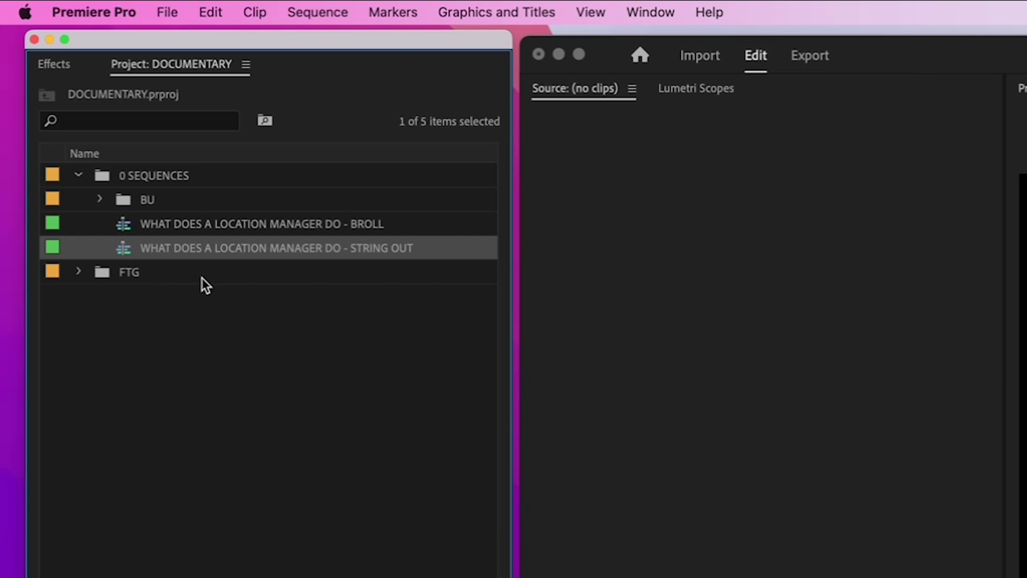
click(205, 11)
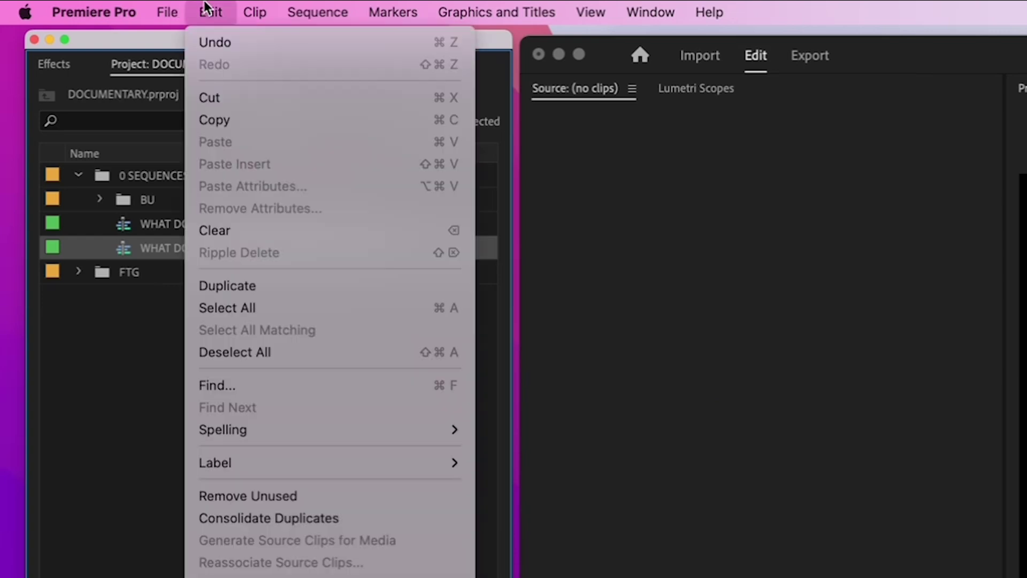
click(245, 281)
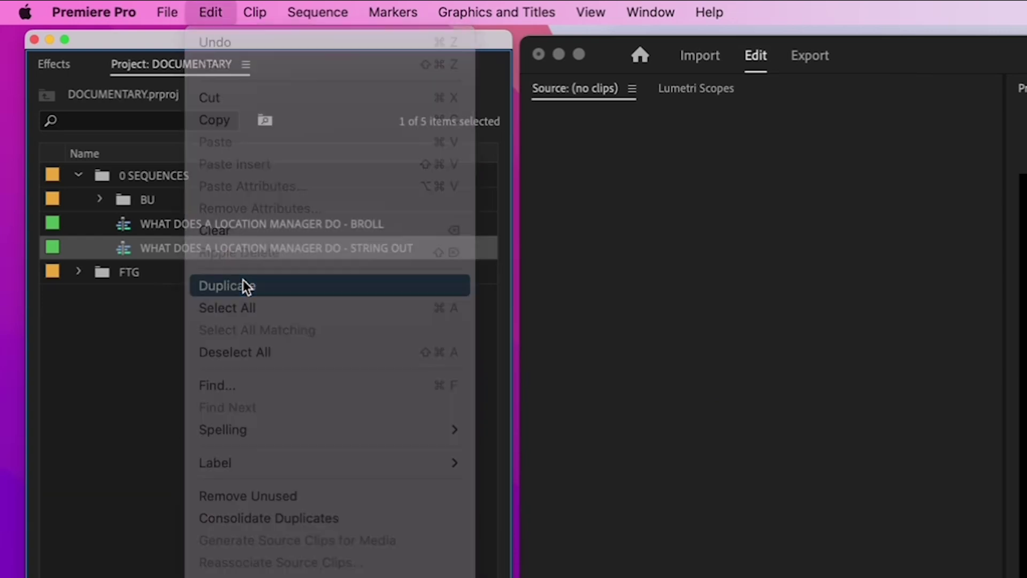
click(374, 270)
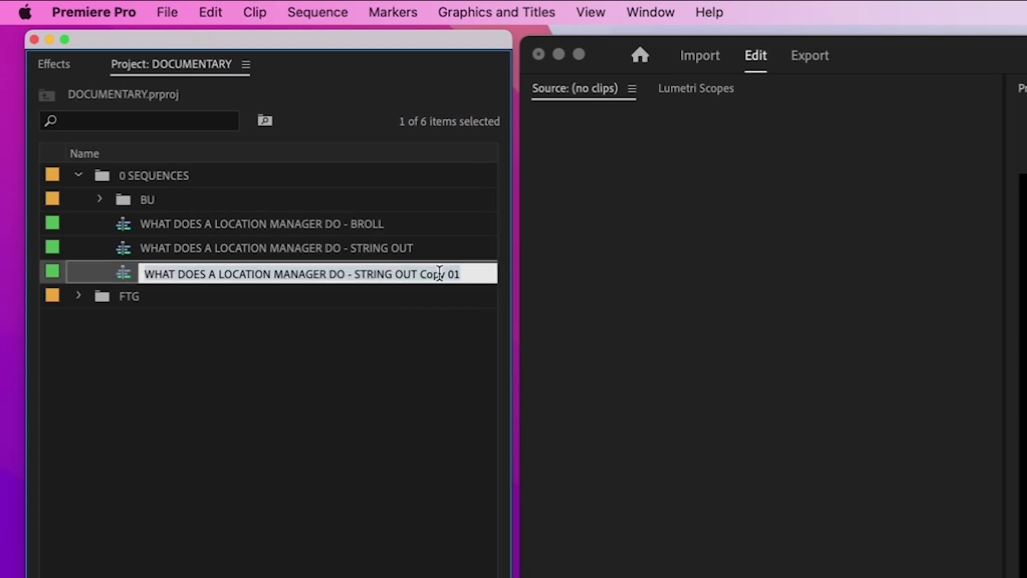
click(440, 273)
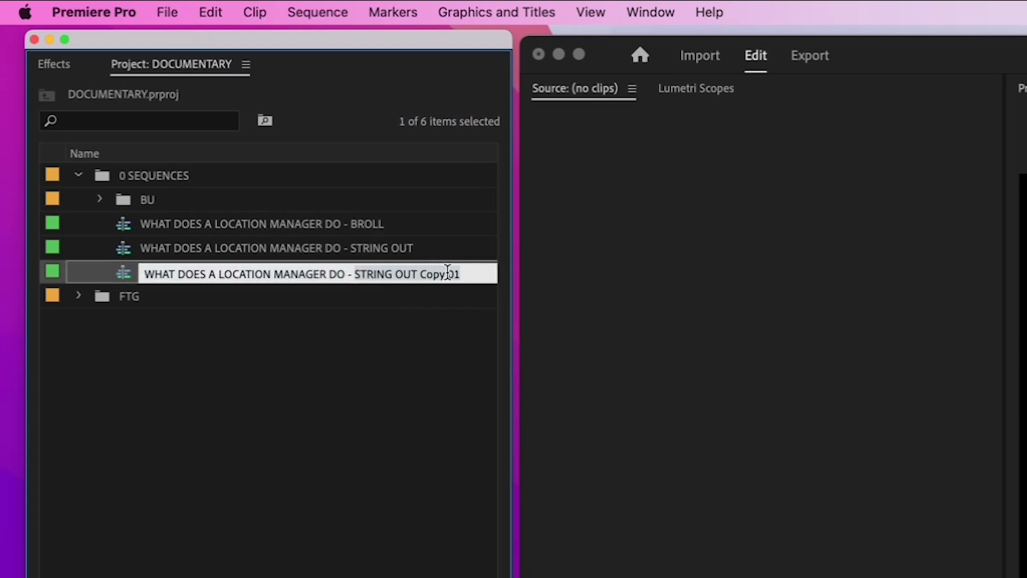
click(257, 444)
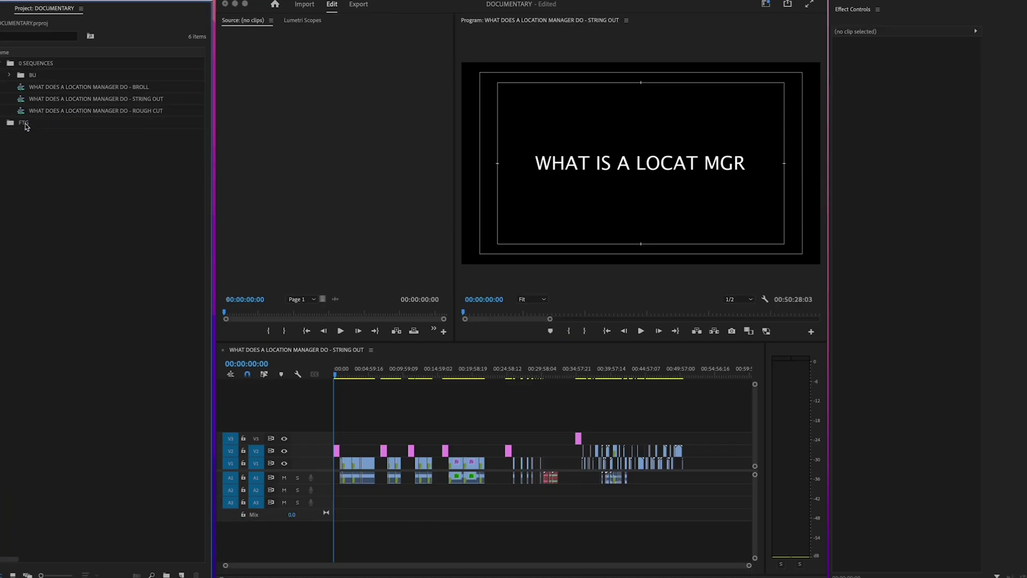
Open the ROUGH CUT sequence and review it zoomed in from about 00:02:20:20
double_click(21, 113)
drag(338, 378, 350, 377)
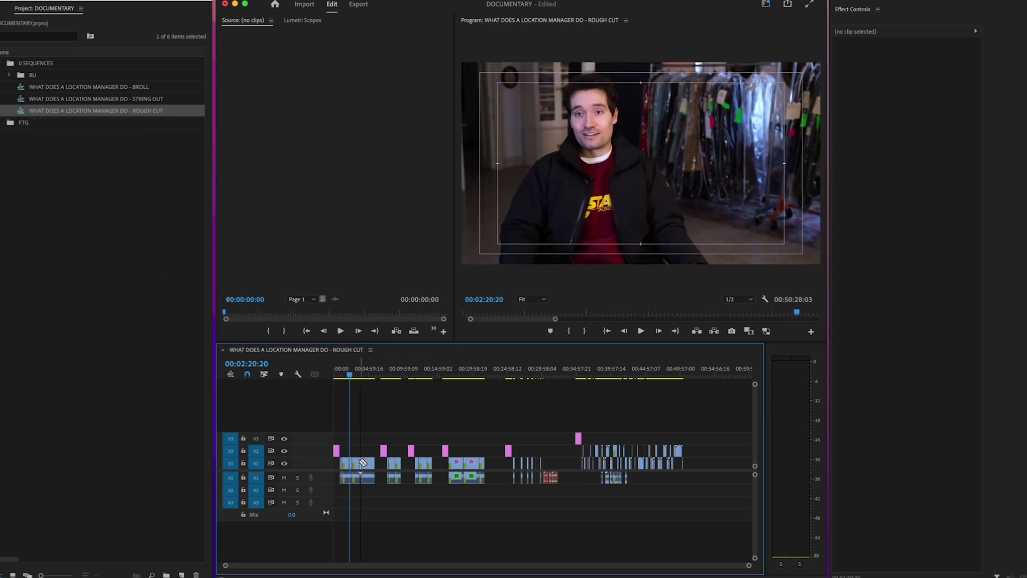
key(=)
key(space)
key(Down)
key(space)
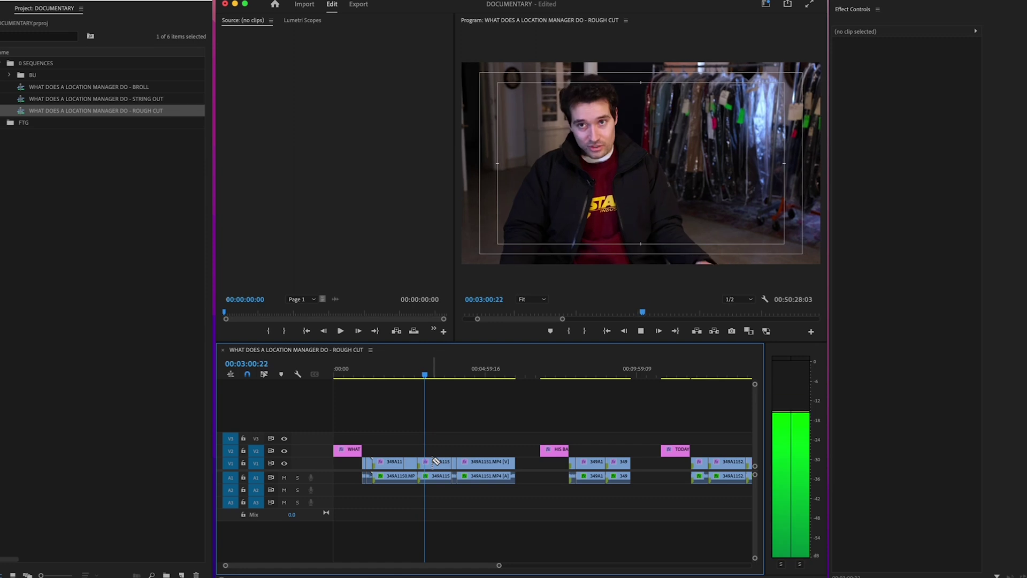
key(space)
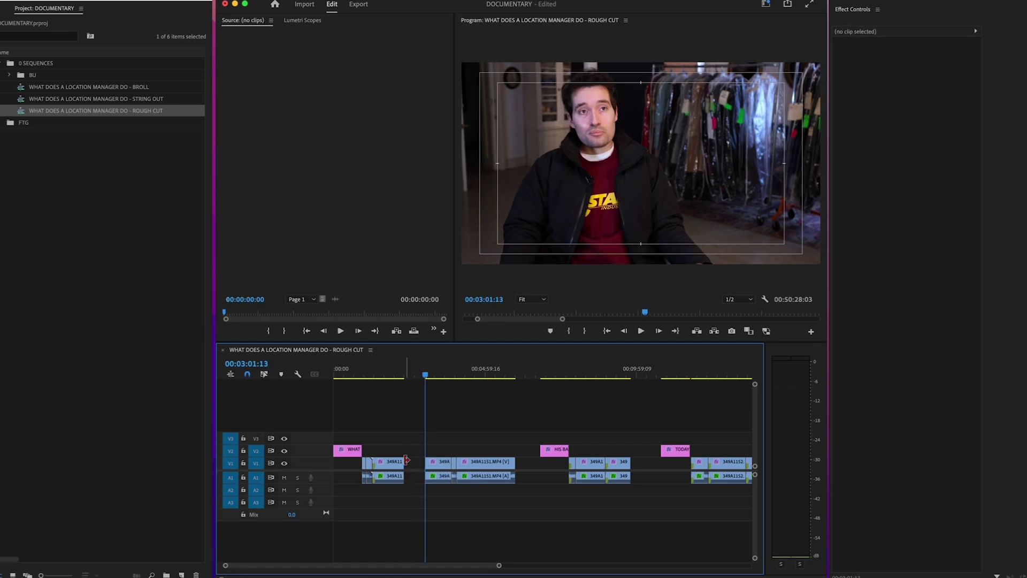
Close a gap, delete clip 349A1151.MP4, and close the leftover gap
click(411, 476)
key(Delete)
key(space)
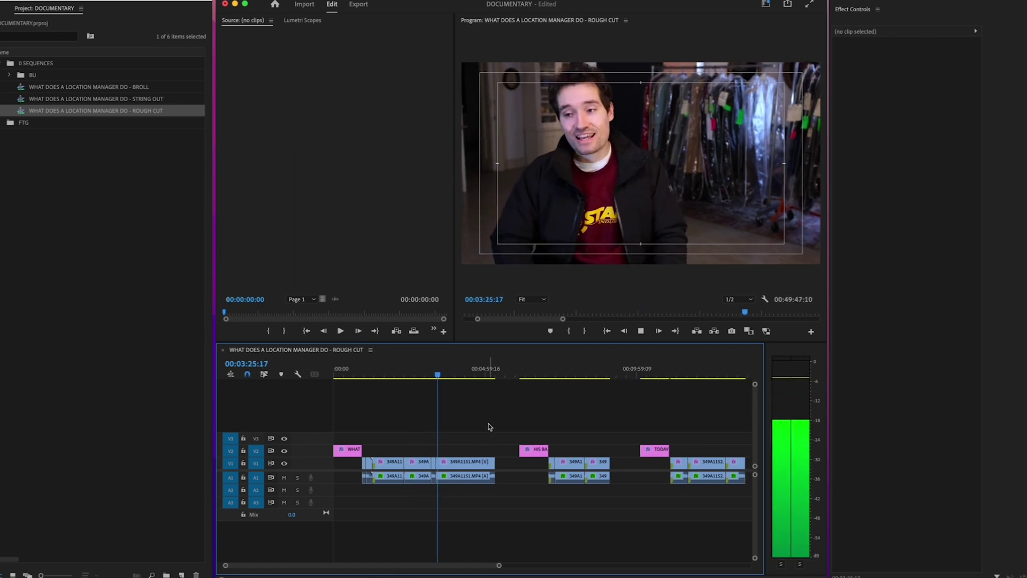
click(491, 462)
key(Delete)
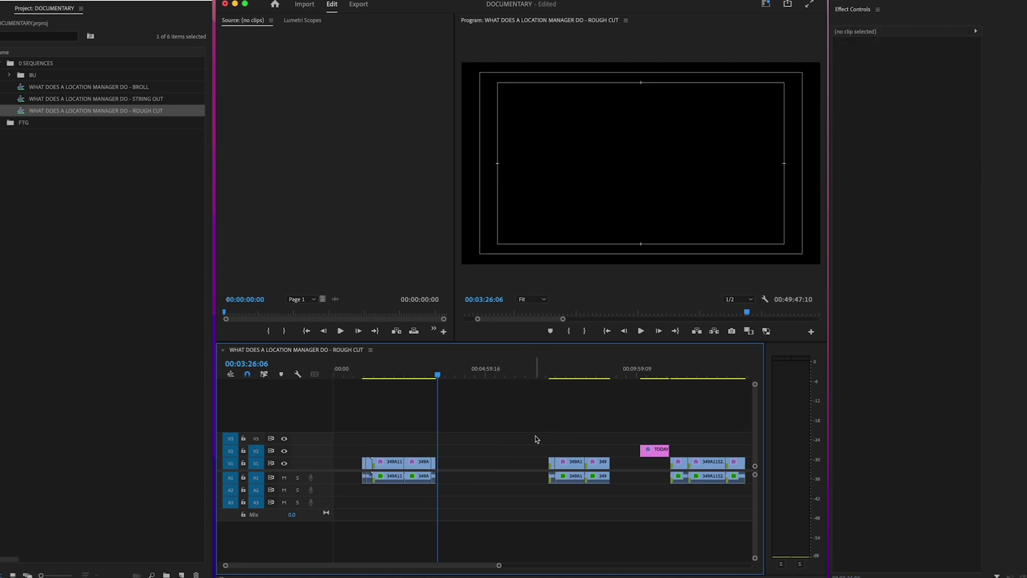
click(536, 462)
key(Delete)
key(space)
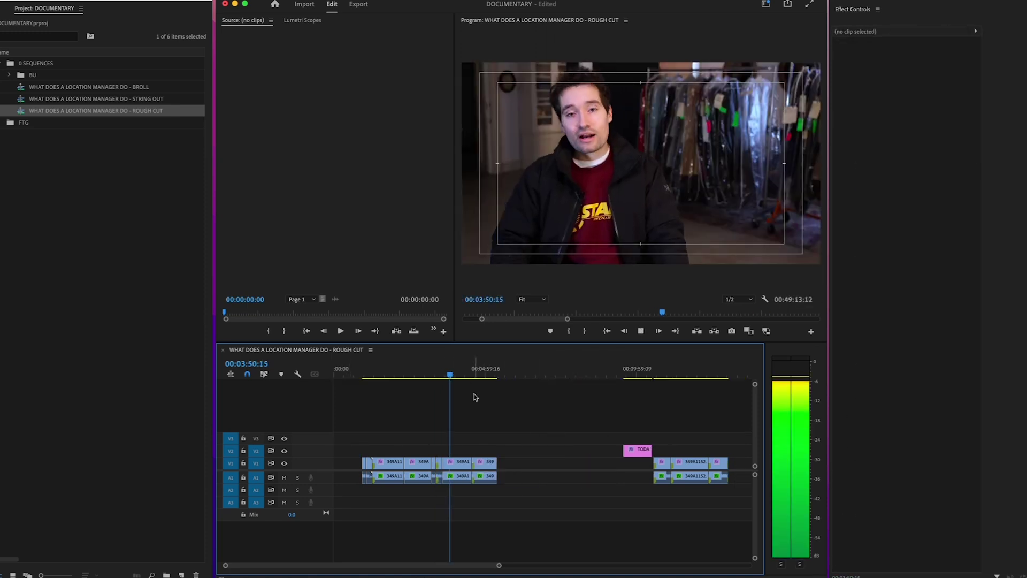
key(space)
Split a clip at the playhead and ripple-delete the unwanted segment
key(c)
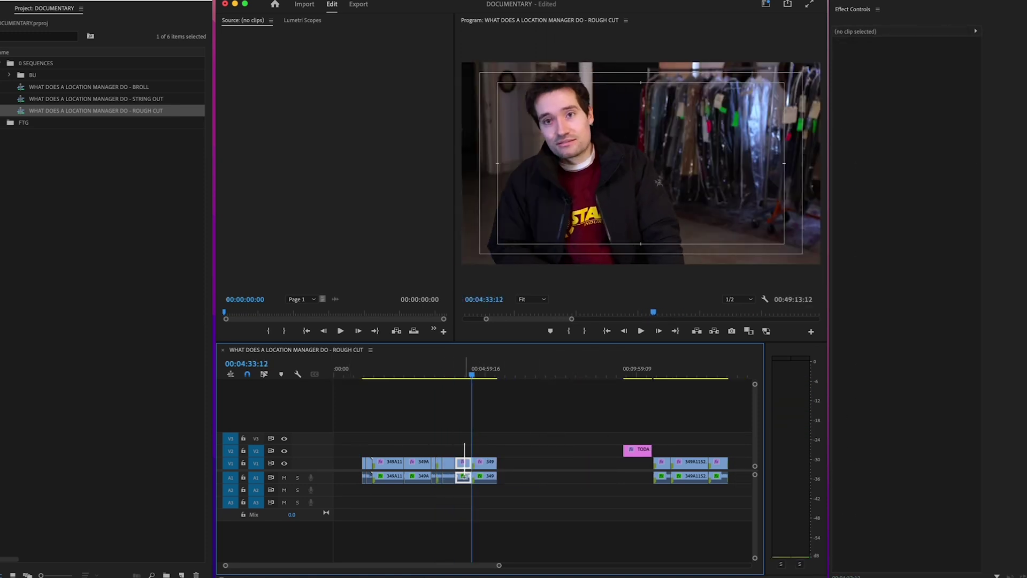
click(463, 463)
key(Delete)
click(465, 462)
key(Delete)
key(backslash)
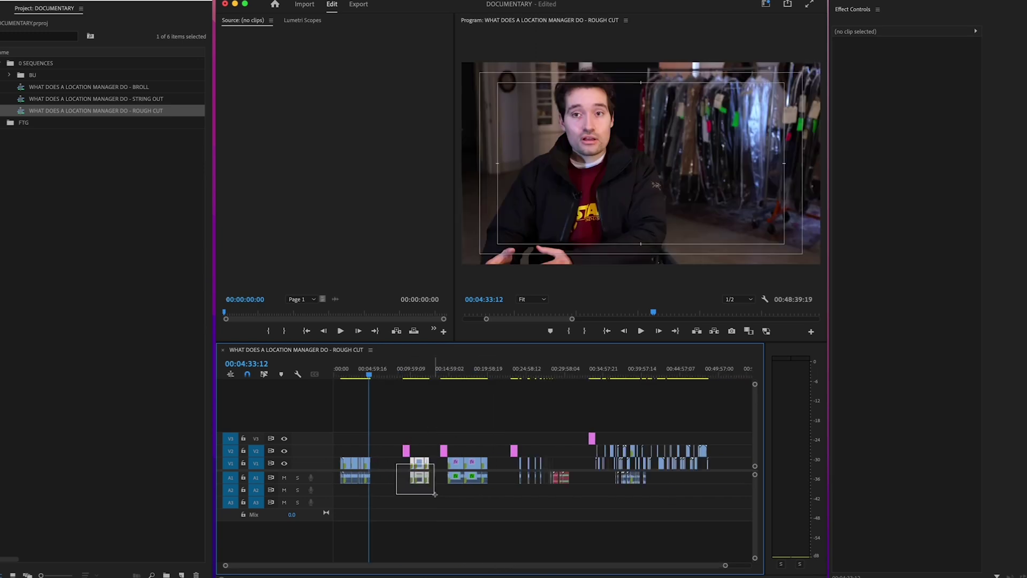
Move a clip to a new spot and close the two remaining gaps on V1/A1
drag(434, 494, 412, 481)
click(441, 372)
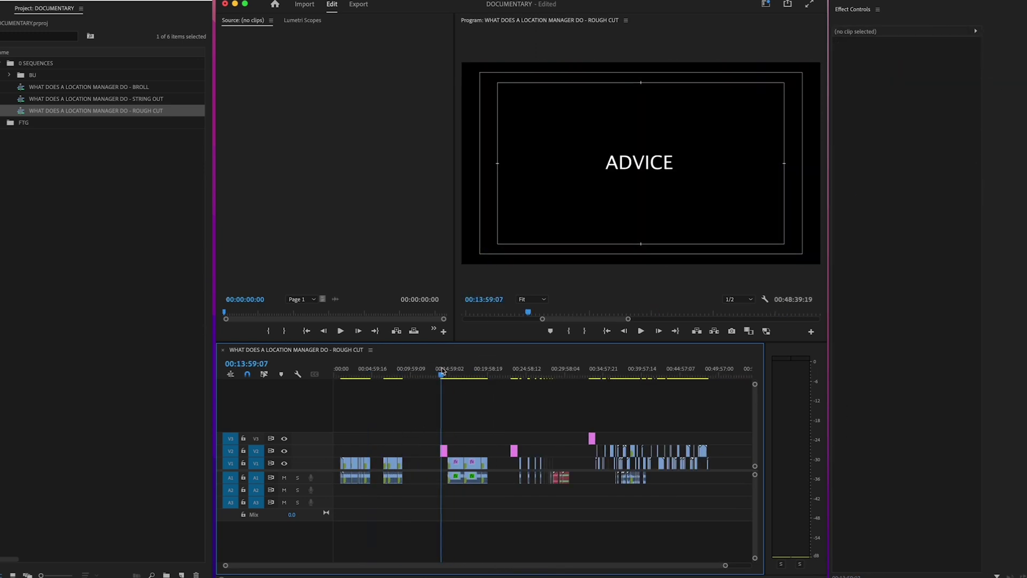
key(Down)
click(377, 463)
key(Delete)
click(425, 464)
key(Delete)
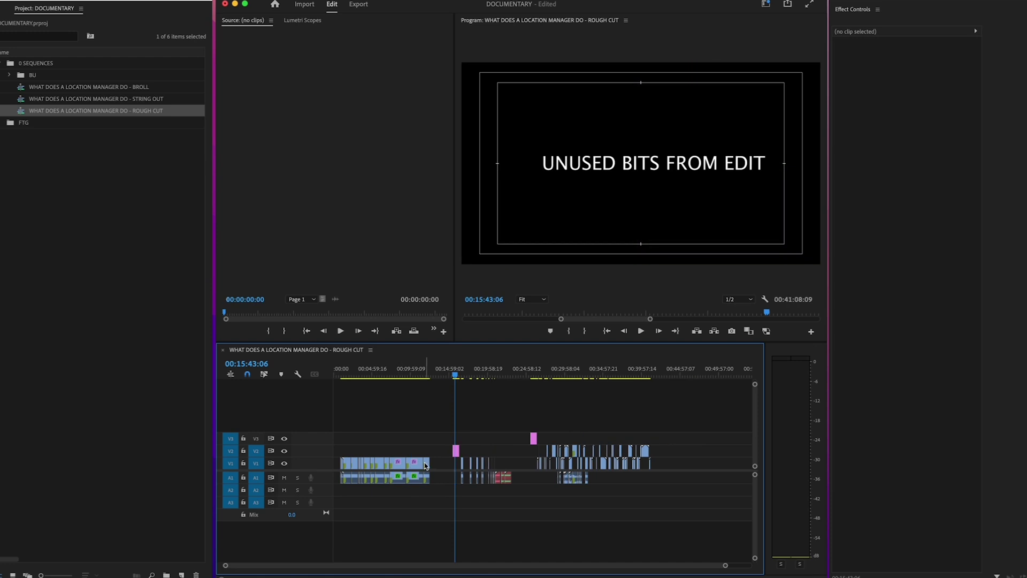
click(368, 369)
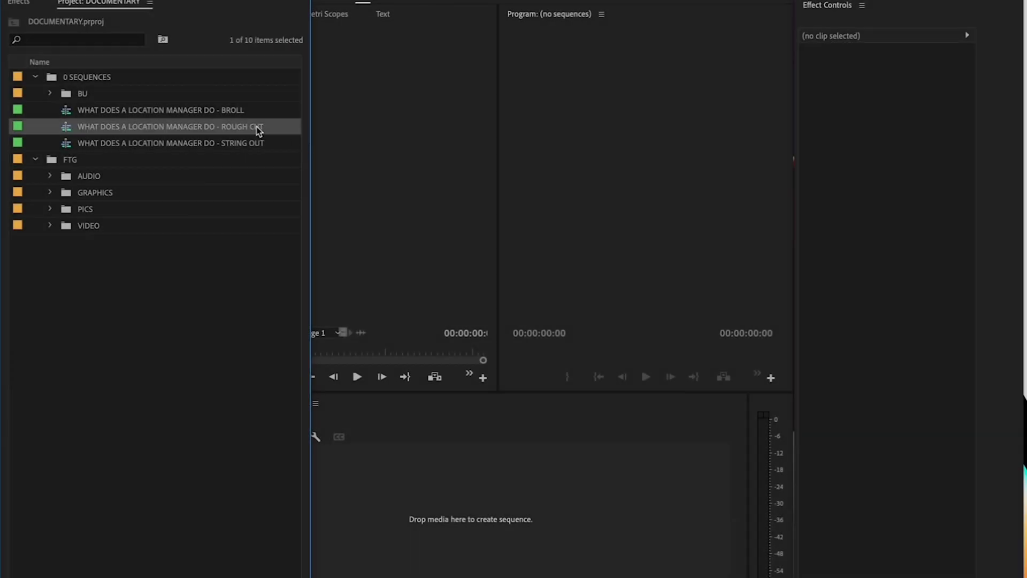
Duplicate the ROUGH CUT sequence and rename the copy WHAT DOES A LOCATION MANAGER DO - REVISED CUT
right_click(259, 128)
click(843, 451)
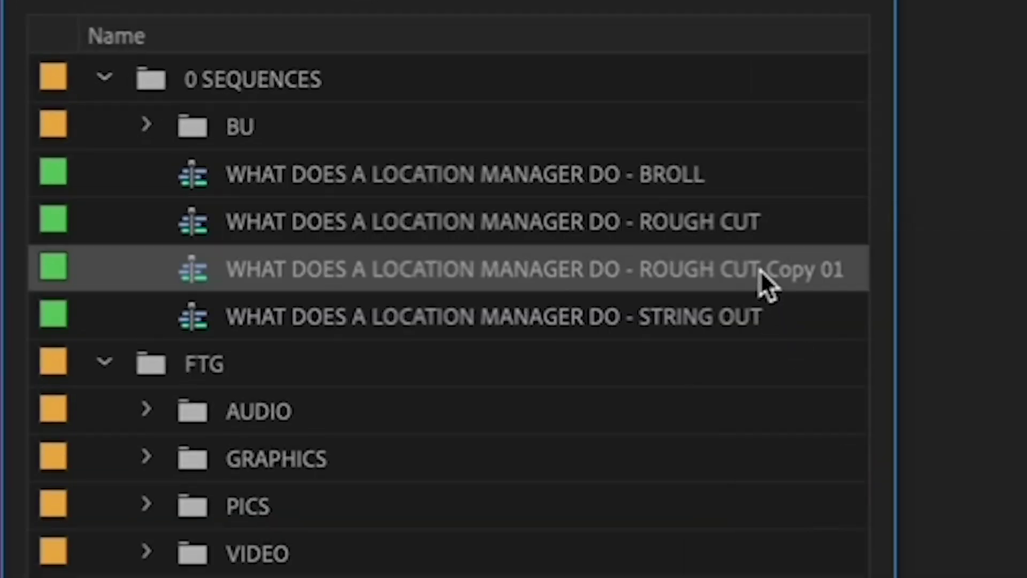
click(760, 269)
click(681, 270)
drag(656, 272, 883, 271)
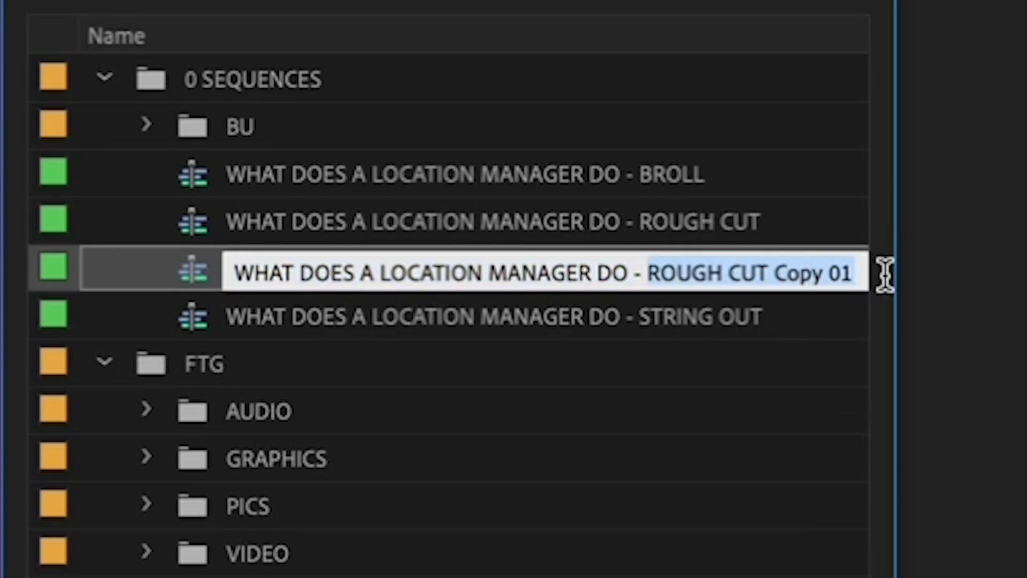
key(BackSpace)
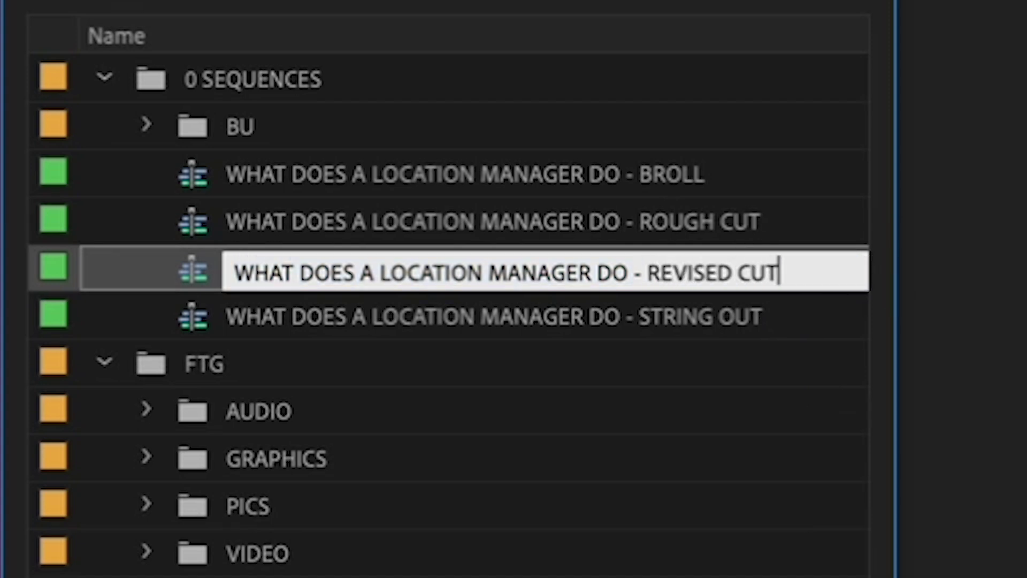
click(195, 277)
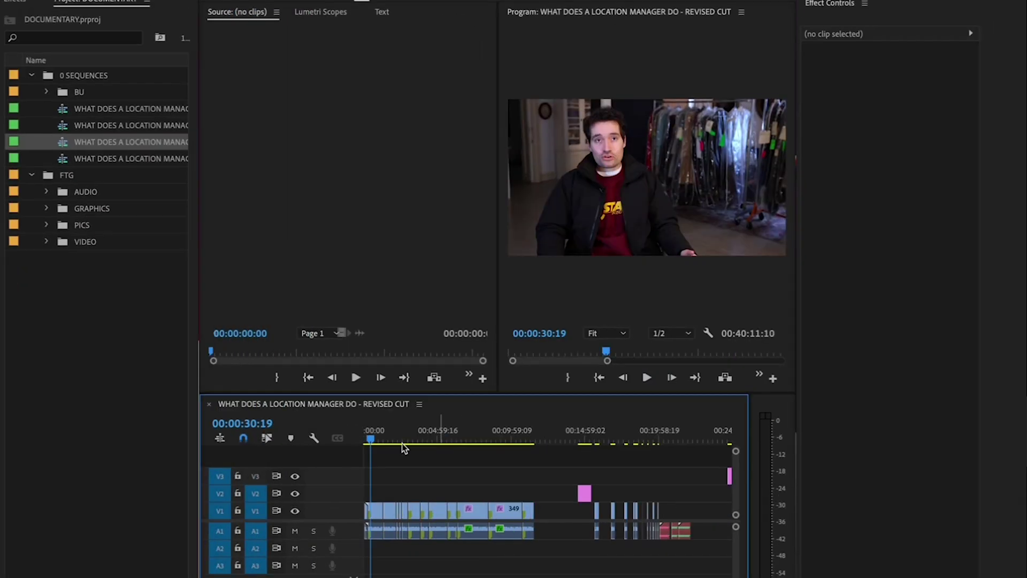
Zoom in and scrub through the revised cut's opening minutes to around five minutes
key(=)
key(=)
key(=)
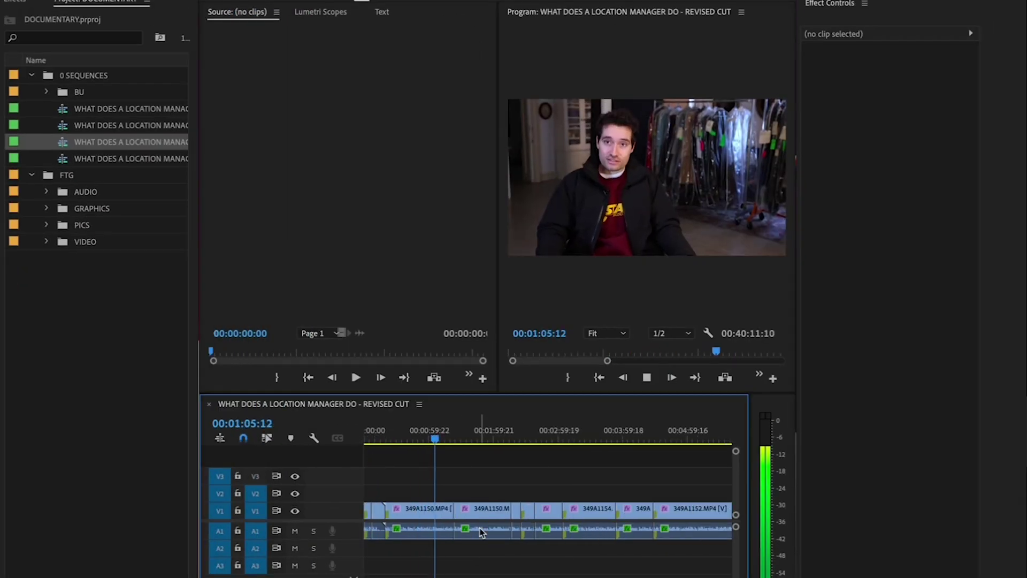
drag(444, 439, 518, 440)
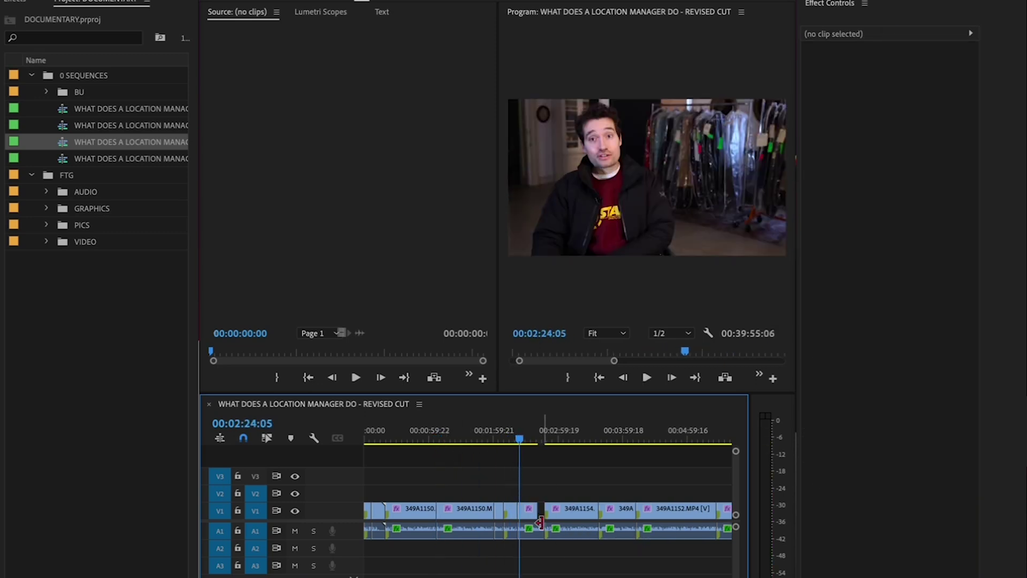
key(-)
key(-)
key(-)
drag(443, 440, 458, 439)
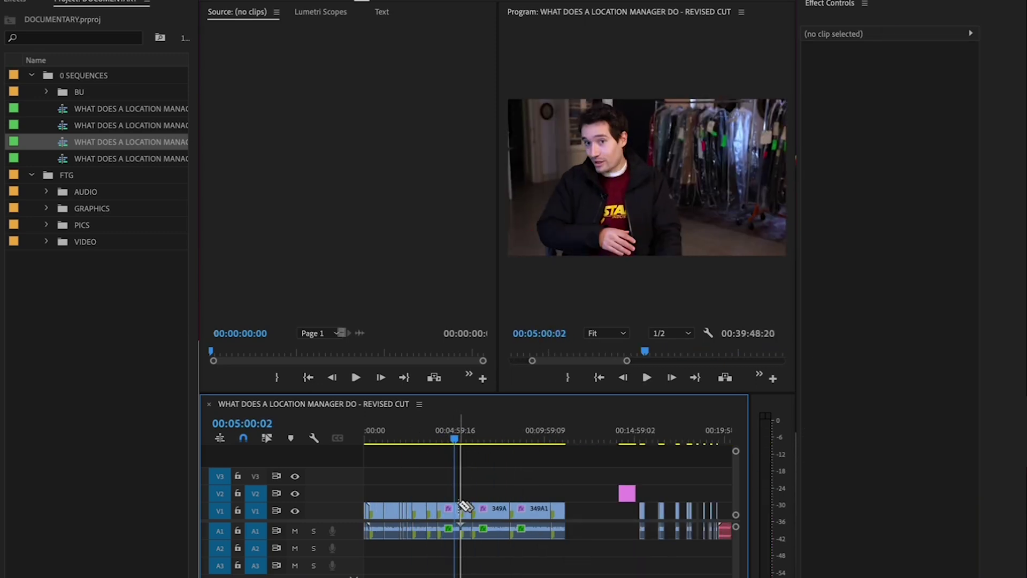
With Track Select Forward, drag the later clips left to tighten the gaps
key(a)
drag(494, 518, 488, 518)
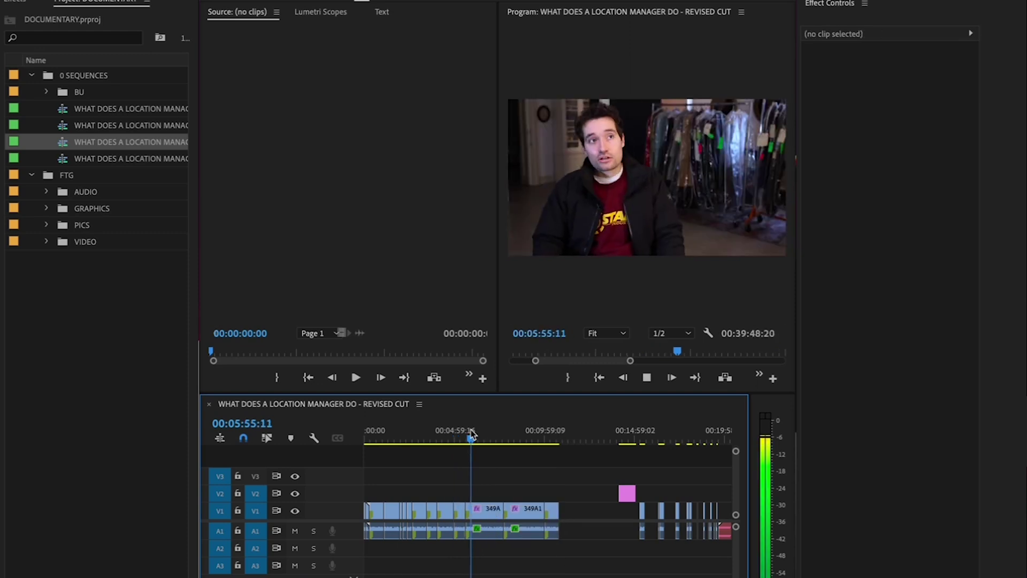
drag(496, 491, 488, 491)
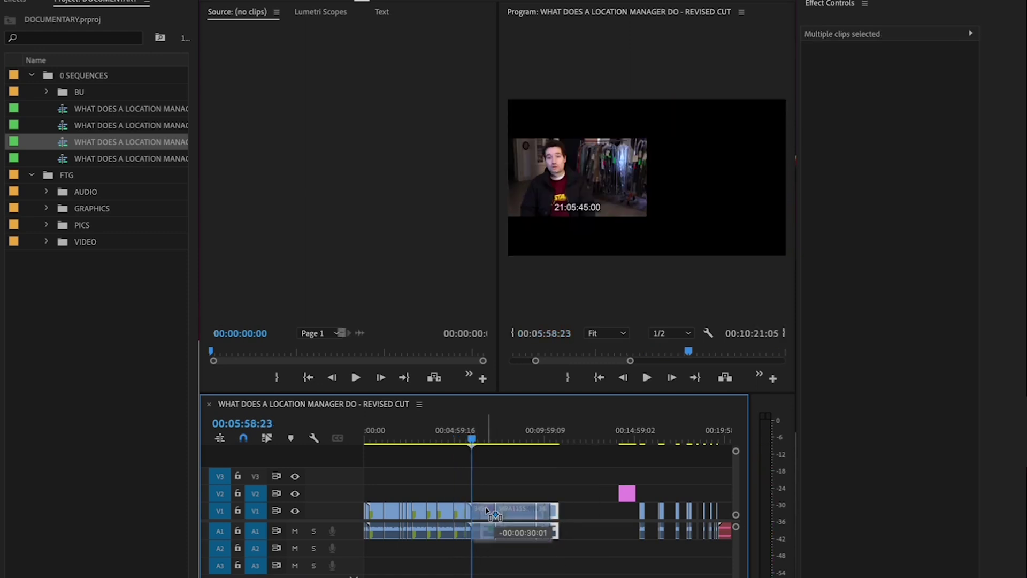
drag(485, 440, 486, 443)
key(space)
drag(548, 521, 535, 522)
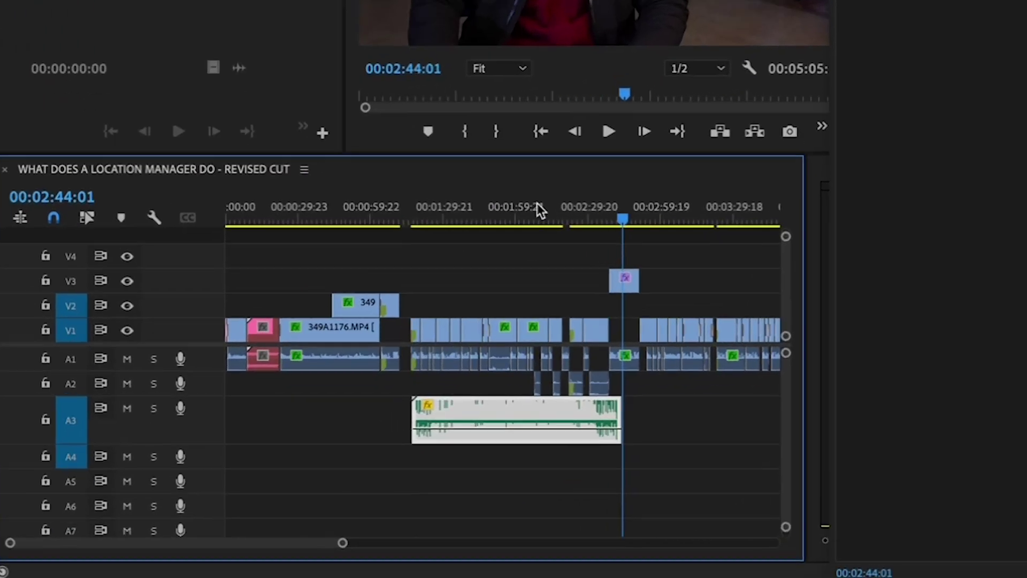
Review the section around 1:17–1:45 and delete the short piece of music audio
drag(530, 347, 447, 349)
drag(419, 210, 482, 210)
key(space)
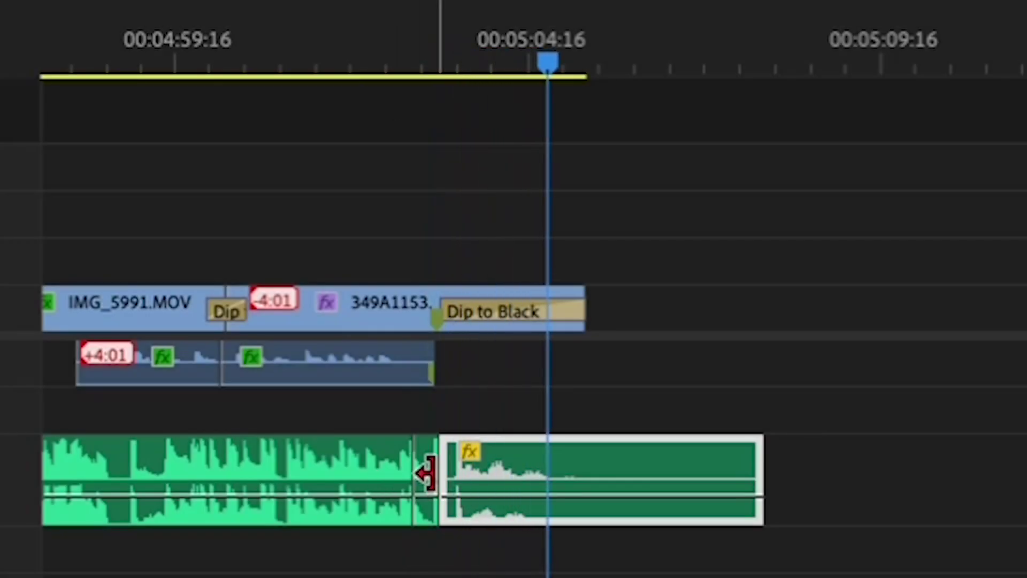
click(430, 484)
key(Delete)
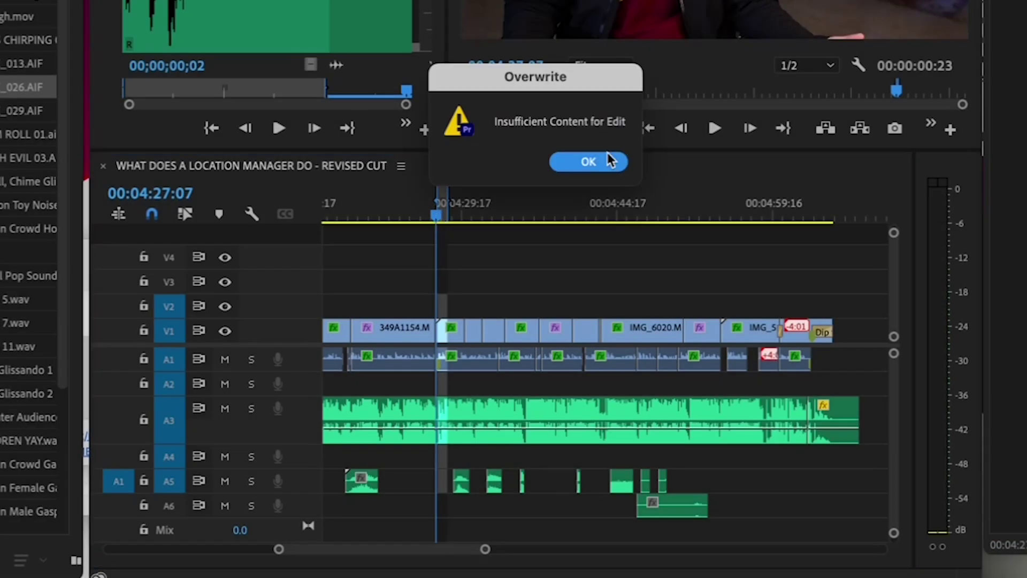
Add the 7.wav sound effect on A5 and shift it four frames later
click(599, 160)
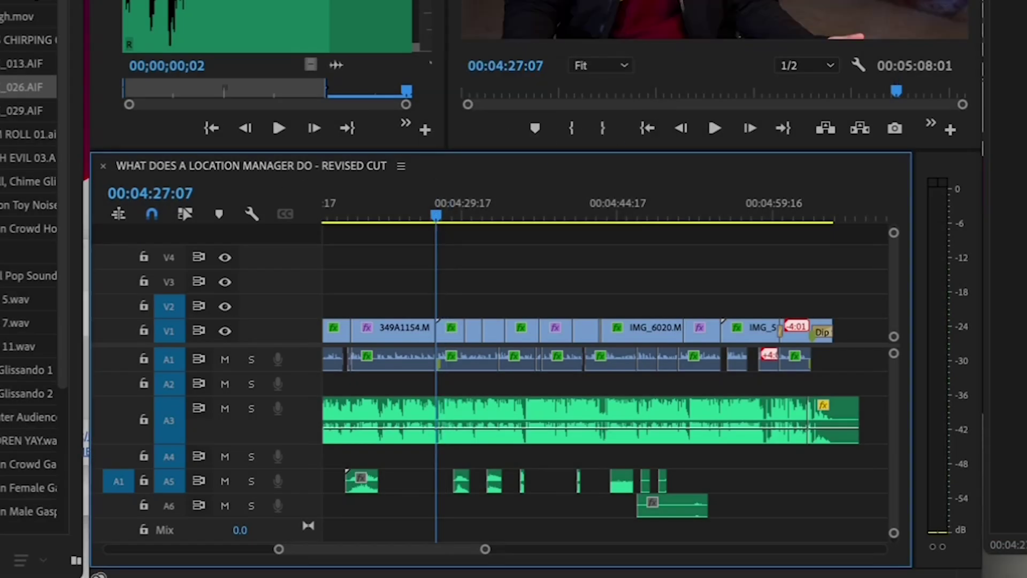
click(197, 93)
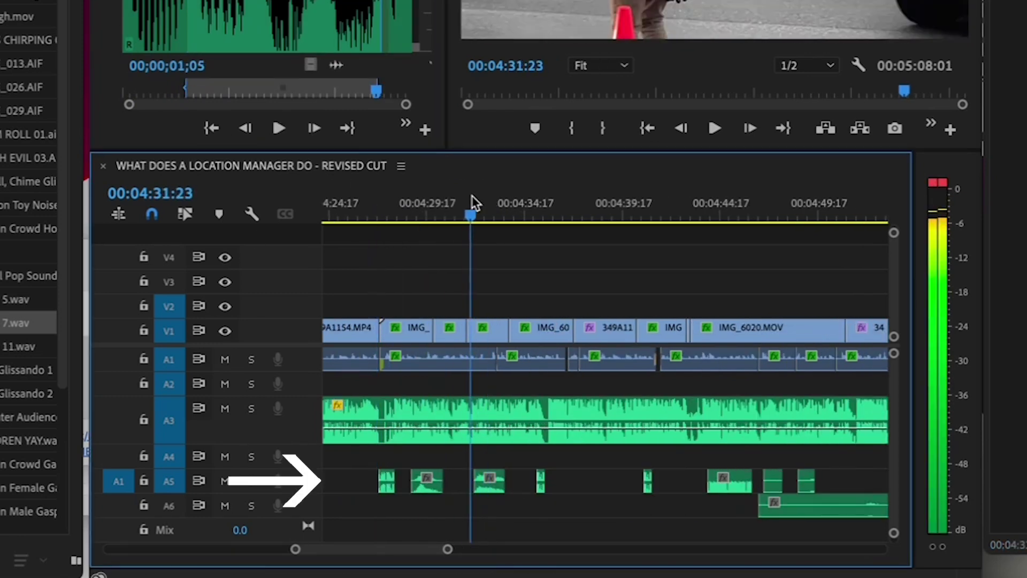
click(428, 489)
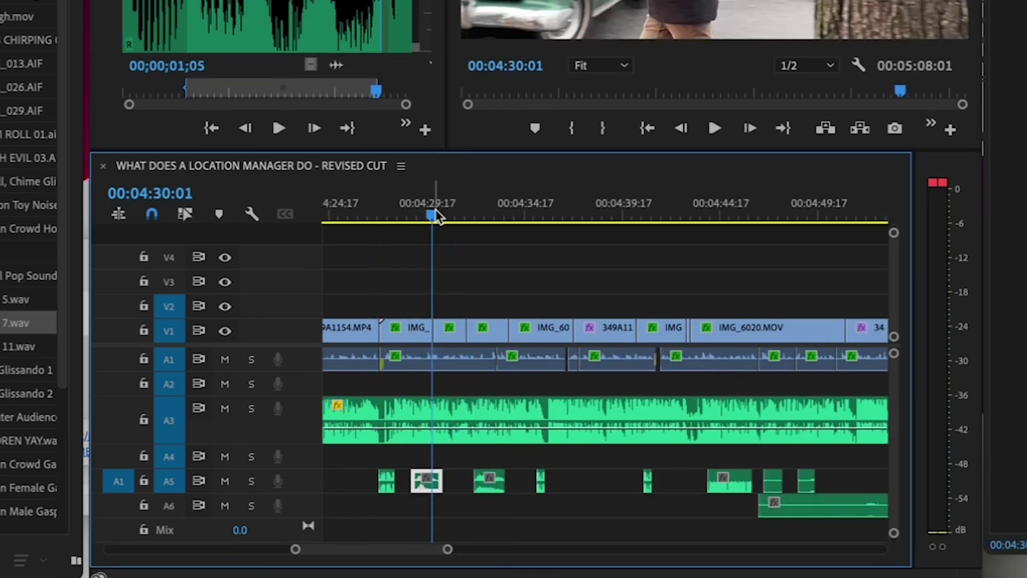
mouse_move(428, 489)
mouse_down()
mouse_move(443, 484)
mouse_move(438, 475)
mouse_up()
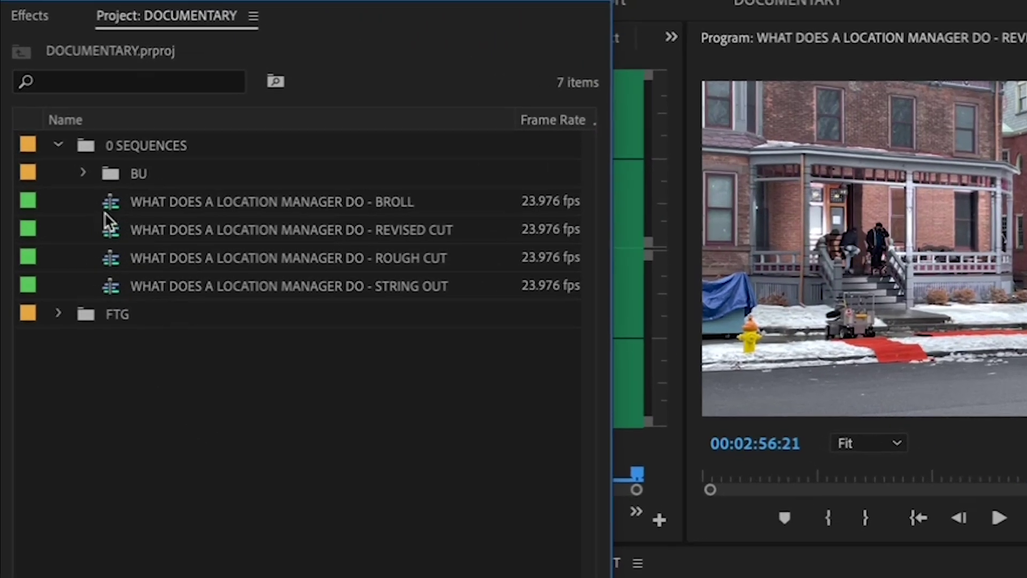
Duplicate the REVISED CUT sequence and rename the copy WHAT DOES A LOCATION MANAGER DO - FINE CUT
click(64, 130)
right_click(65, 130)
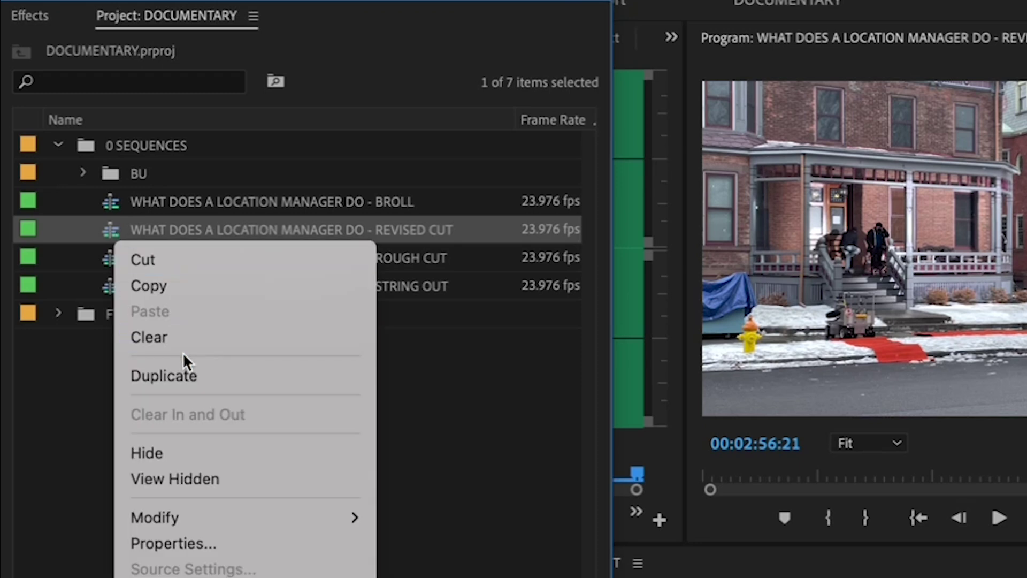
click(200, 375)
click(435, 260)
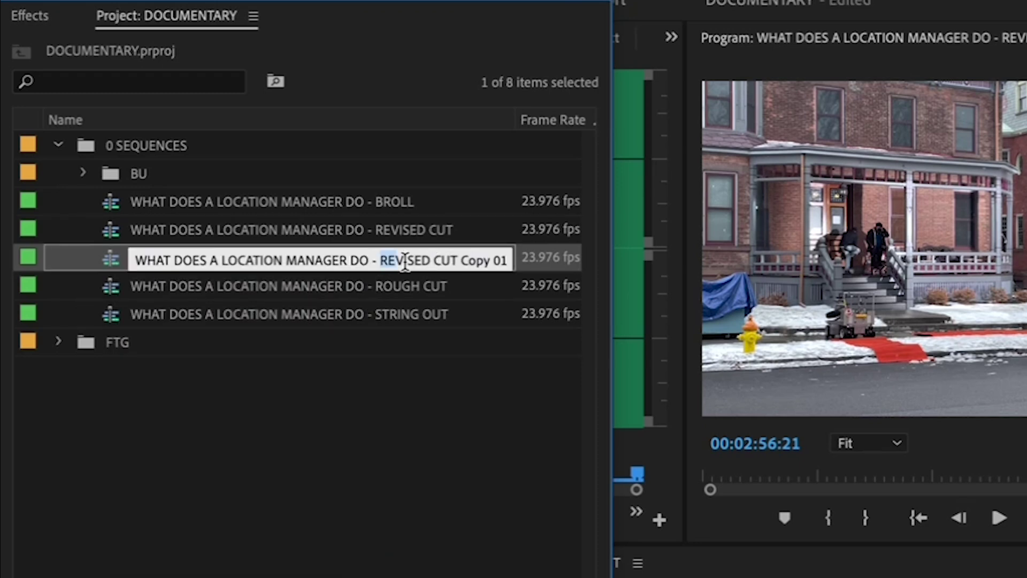
drag(405, 262, 542, 262)
text(FINE CUT)
key(Return)
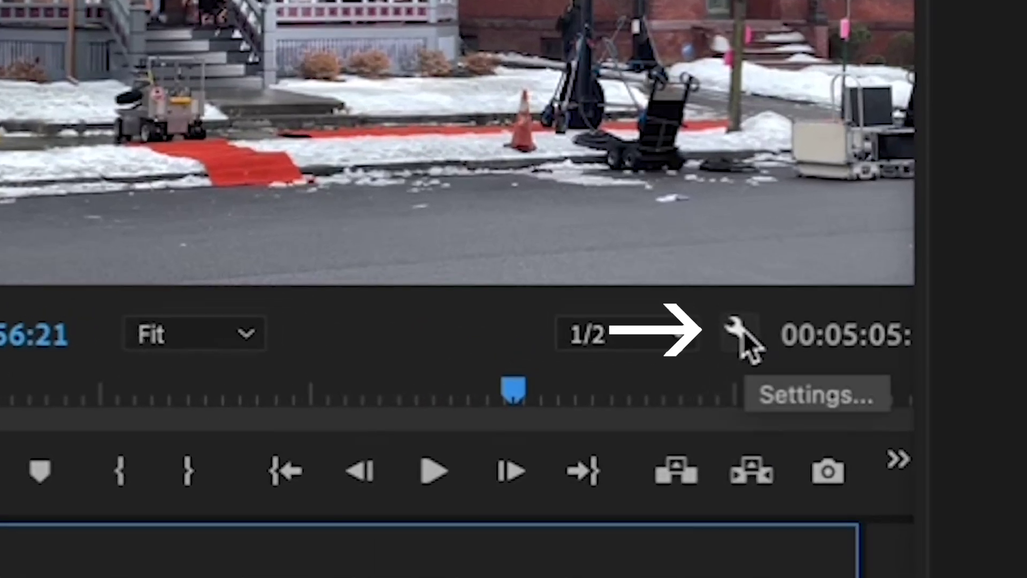
Turn on Safe Margins from the Program monitor's settings menu
click(676, 252)
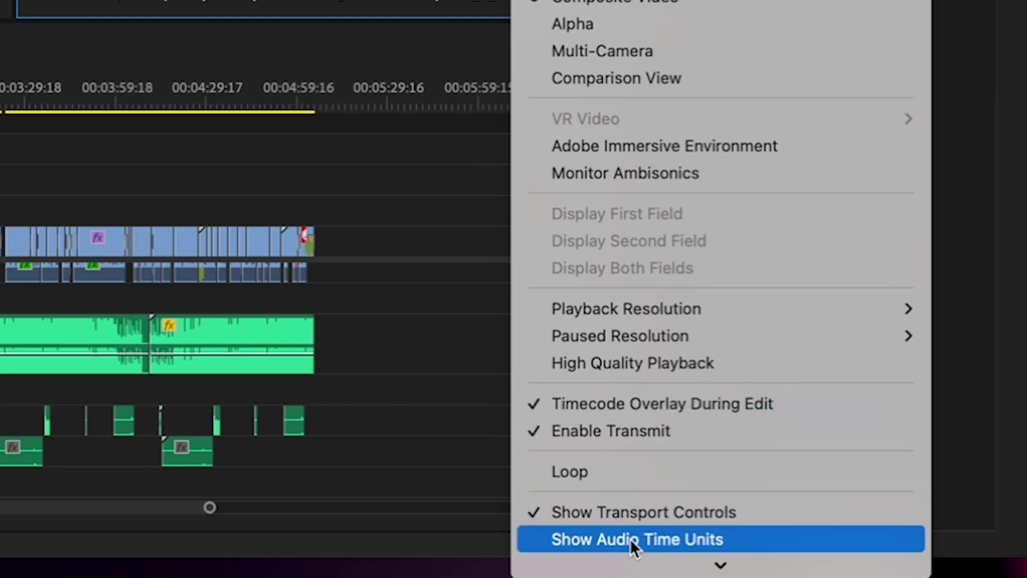
mouse_move(638, 565)
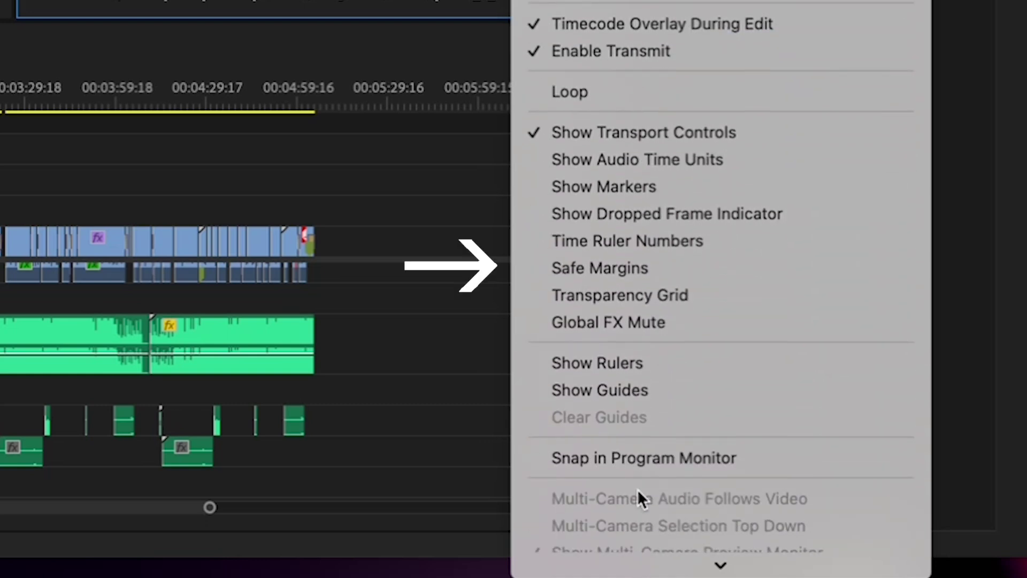
click(628, 271)
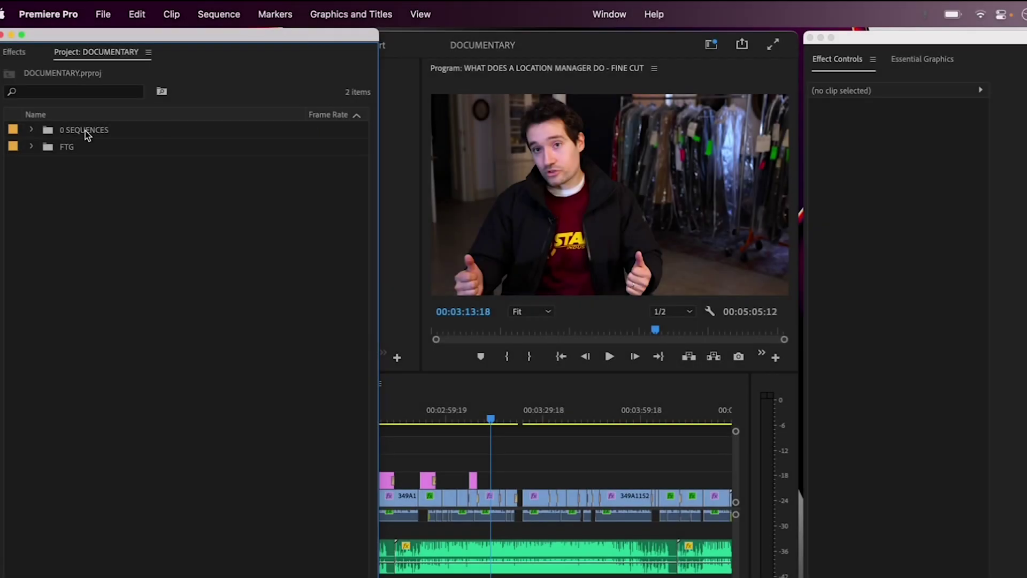
Duplicate the FINE CUT sequence inside the 0 SEQUENCES folder
click(32, 130)
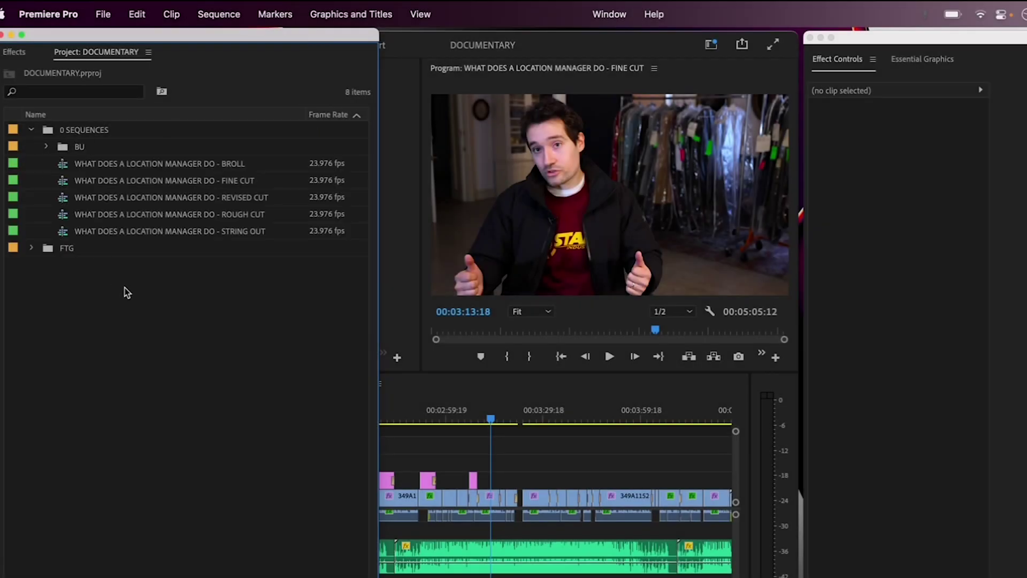
click(167, 187)
right_click(167, 187)
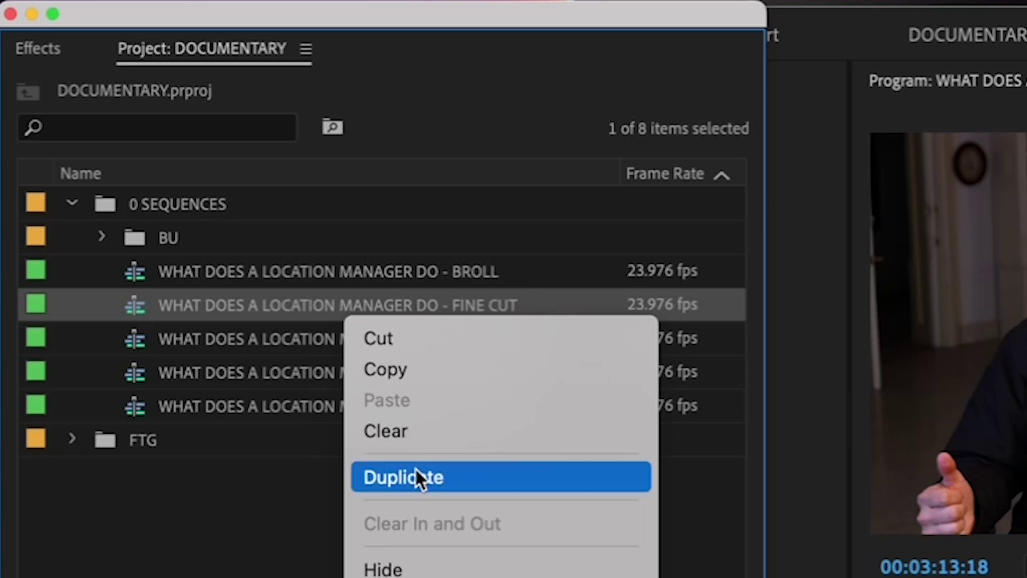
click(415, 476)
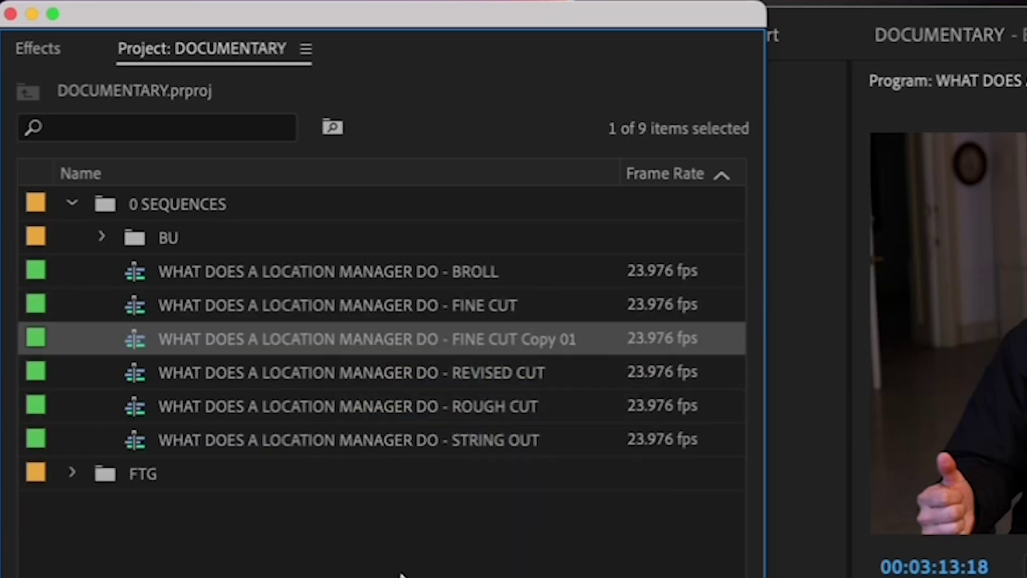
Rename the copy '0 WHAT DOES A LOCATION MANAGER DO - FINAL' and sort the project by name
click(514, 340)
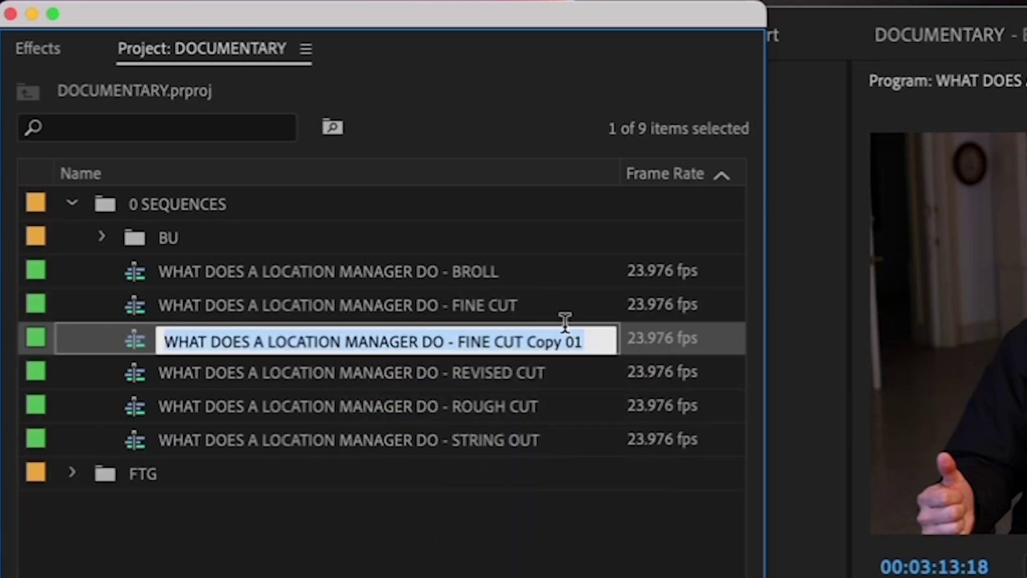
click(573, 341)
drag(594, 342, 480, 341)
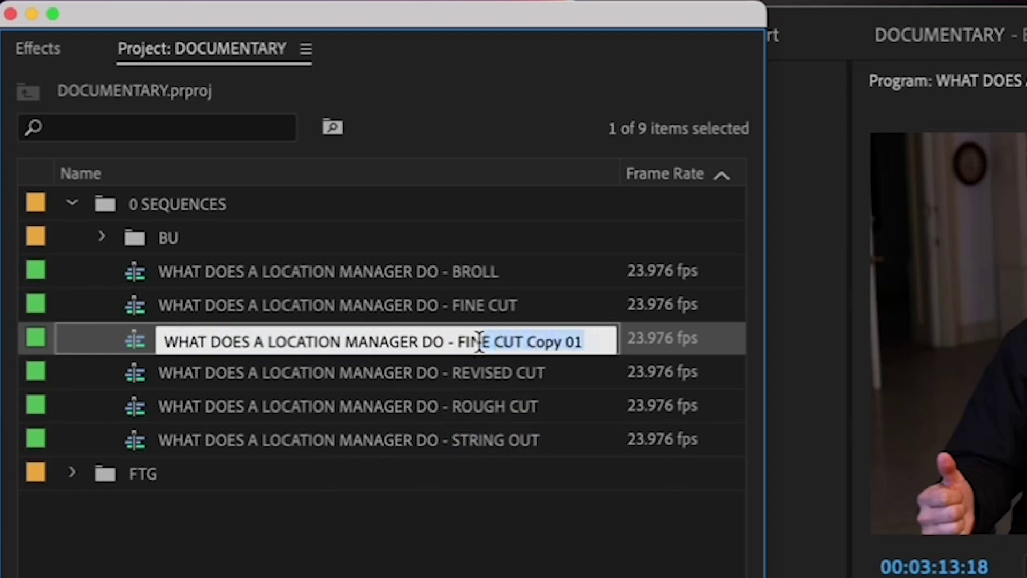
text(FINAL)
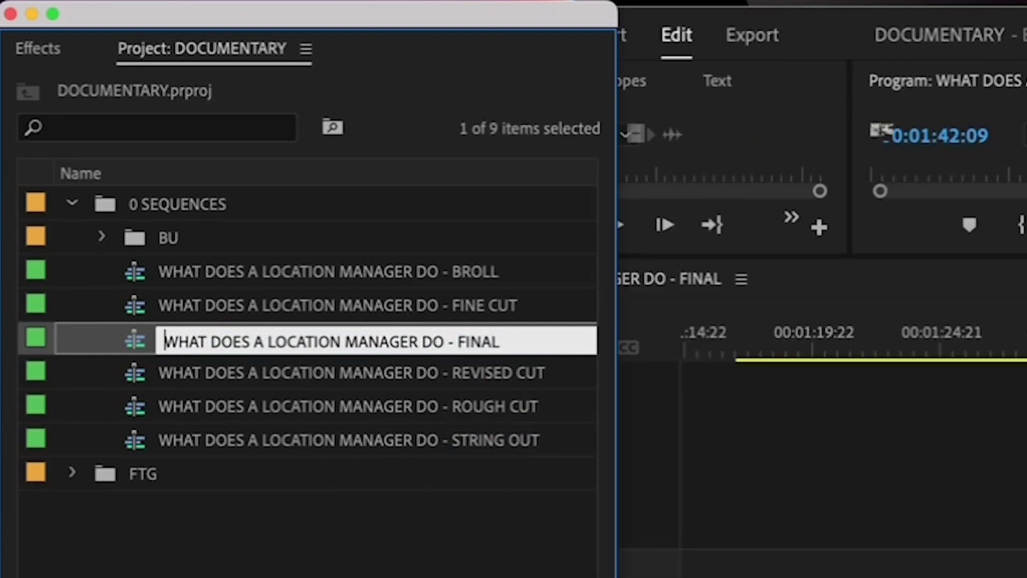
key(Home)
text(0)
click(175, 454)
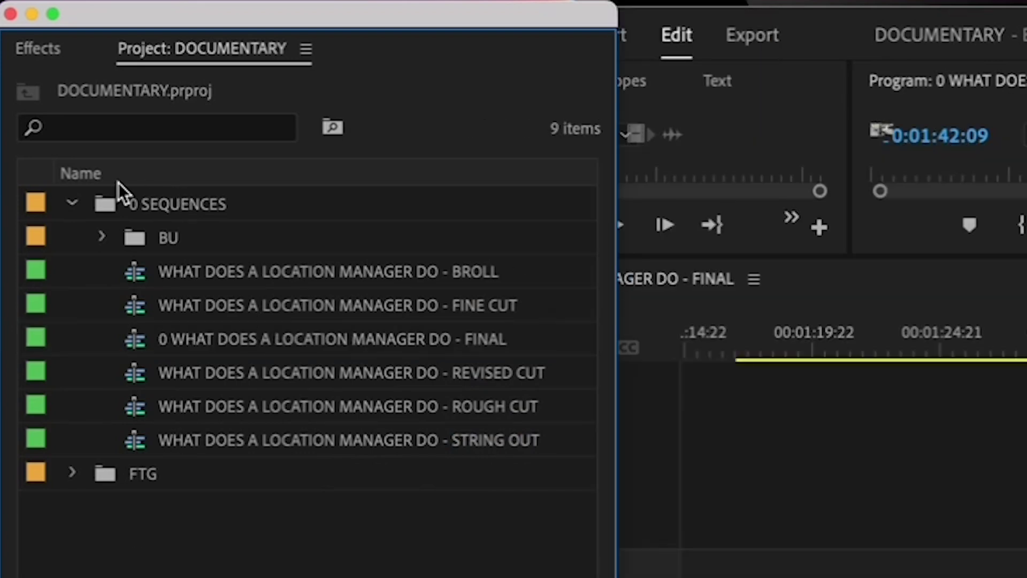
click(84, 174)
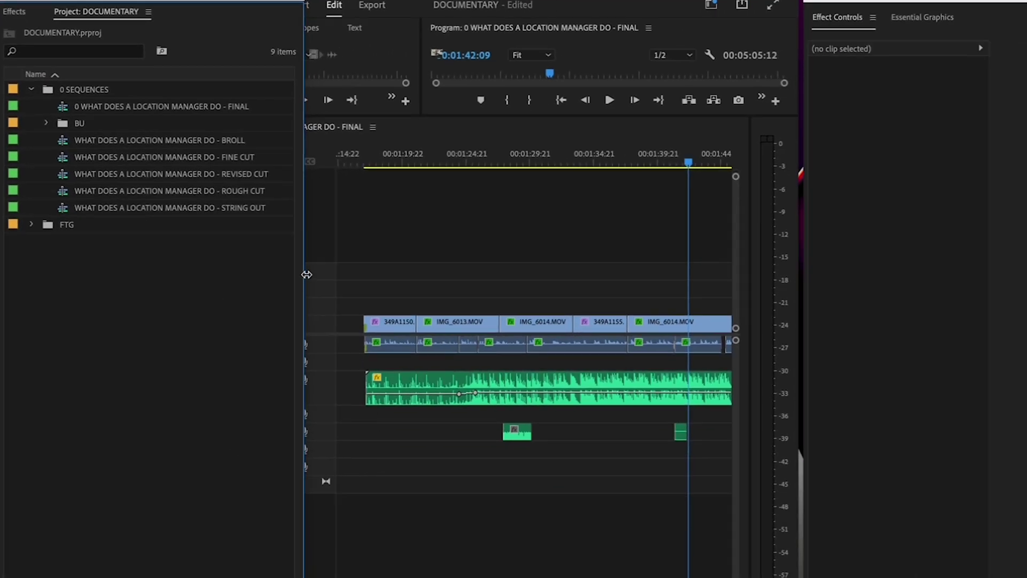
Drag the Project panel's right edge leftward to give the FINAL timeline more width
drag(306, 275, 163, 268)
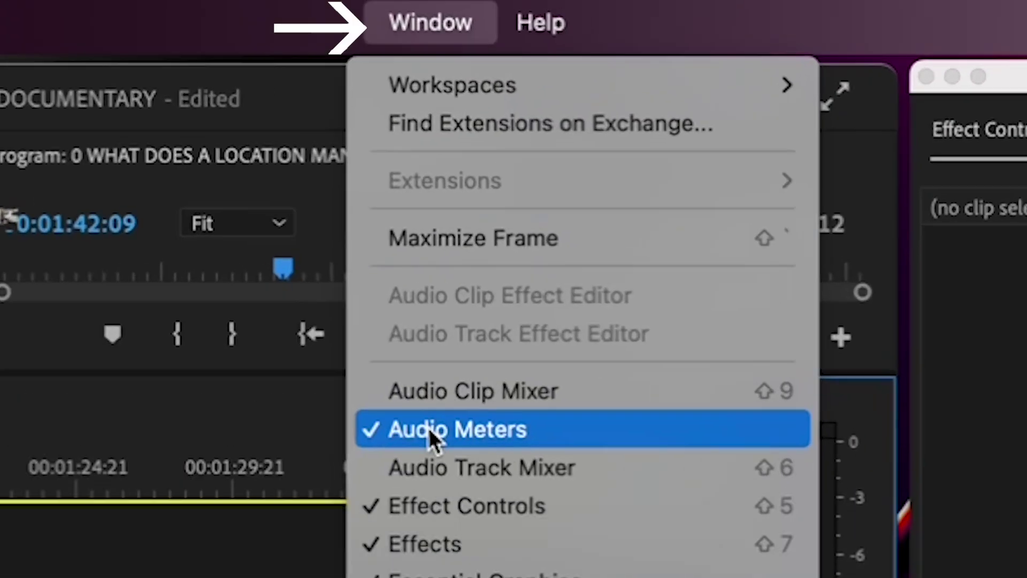
Show the Audio Meters panel beside the FINAL sequence timeline
click(434, 436)
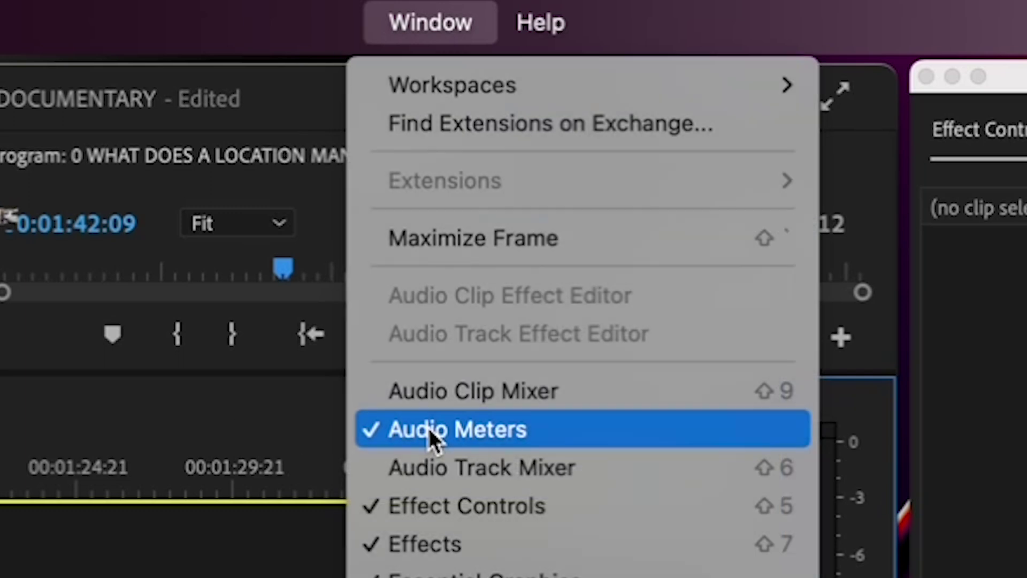
click(431, 435)
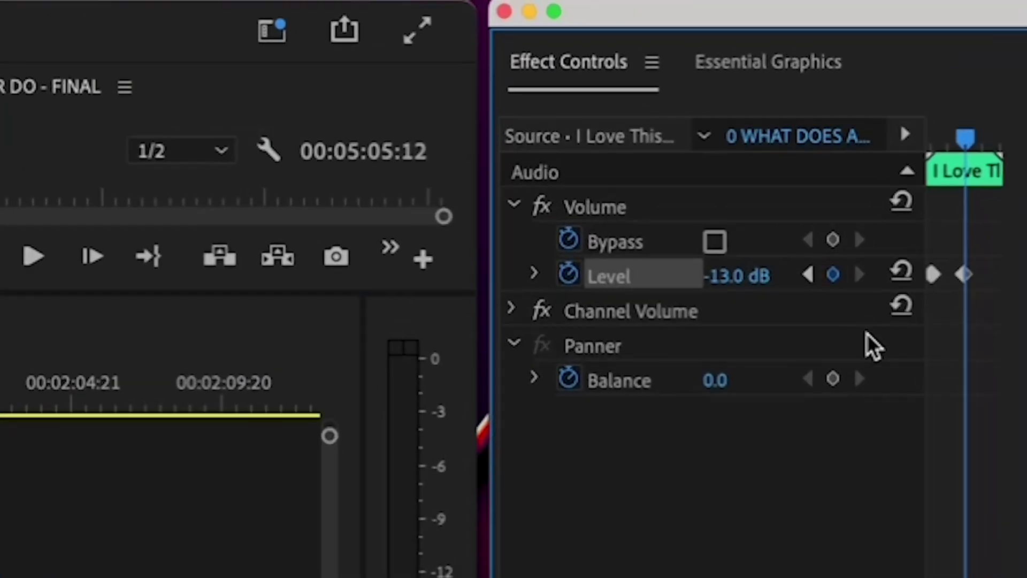
Play the sequence, set the music clip's volume Level to -5 dB, then scrub back through
key(space)
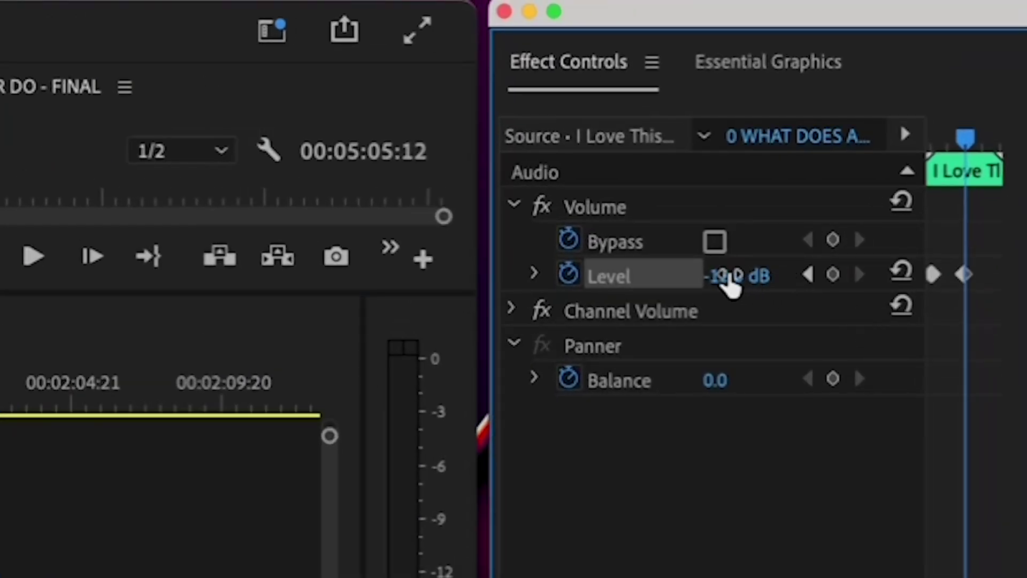
click(741, 275)
text(-5)
key(Return)
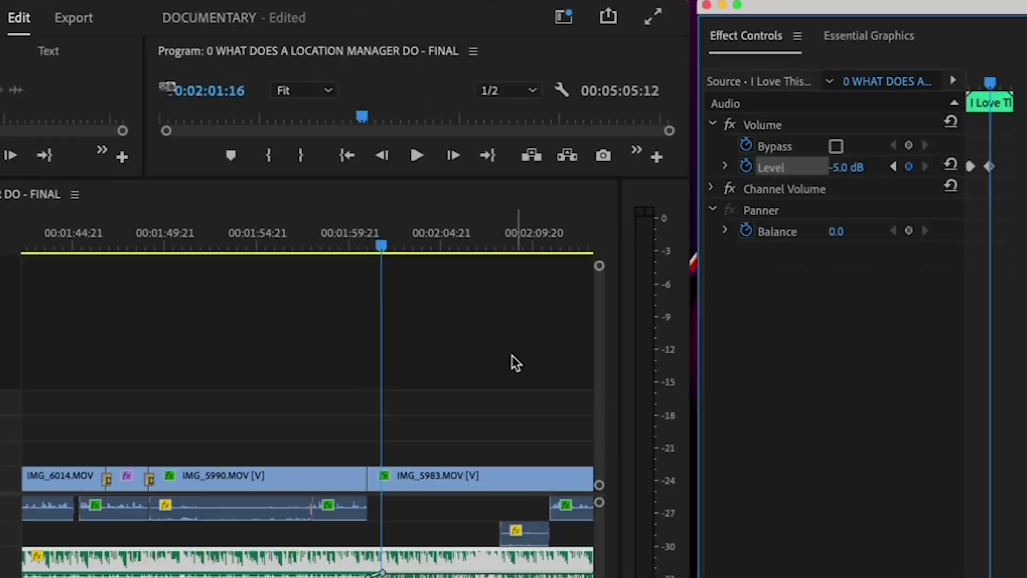
click(663, 263)
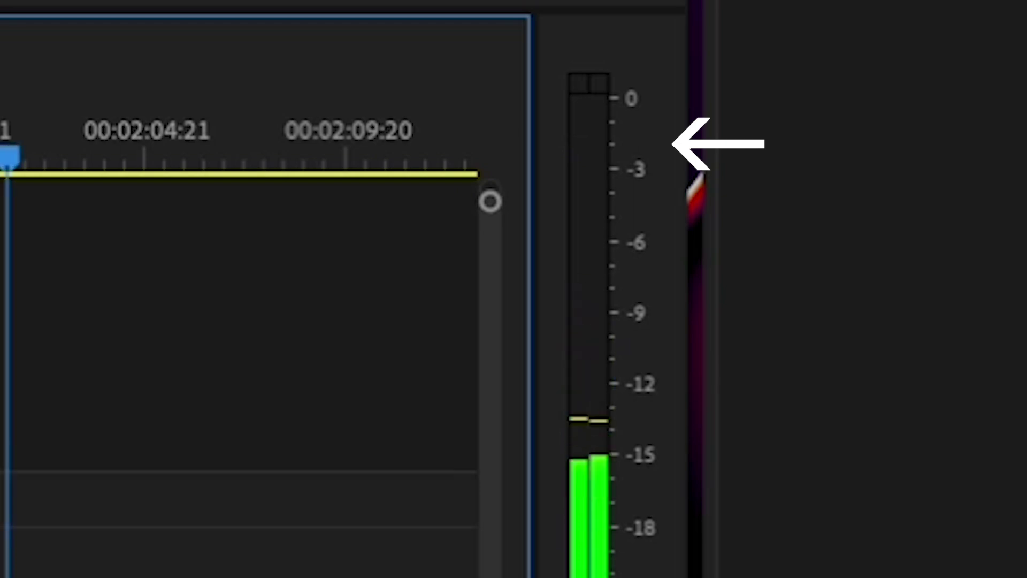
drag(53, 160, 2, 181)
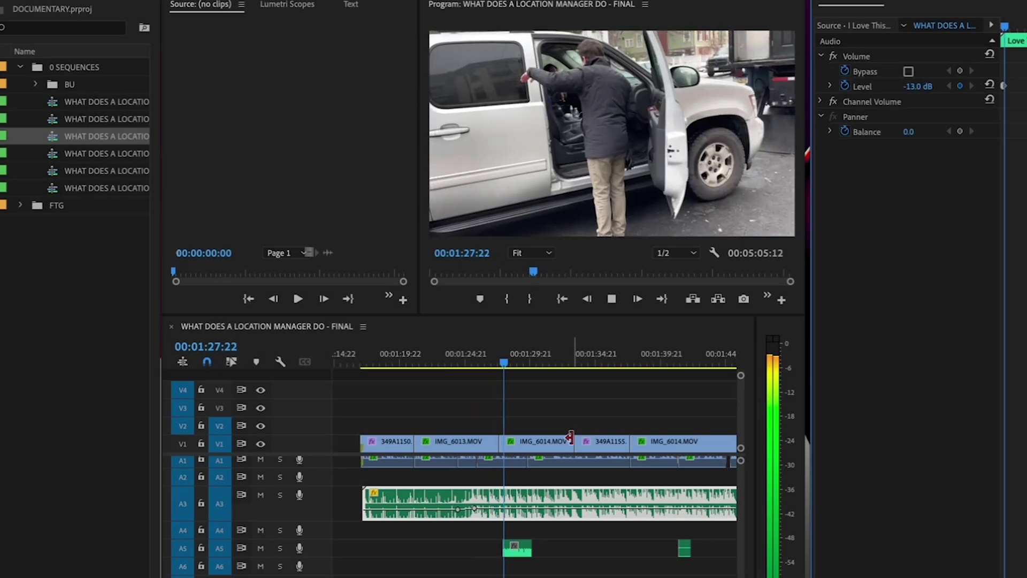
Stop playback and enlarge the timeline by shrinking the Program monitor above it
key(space)
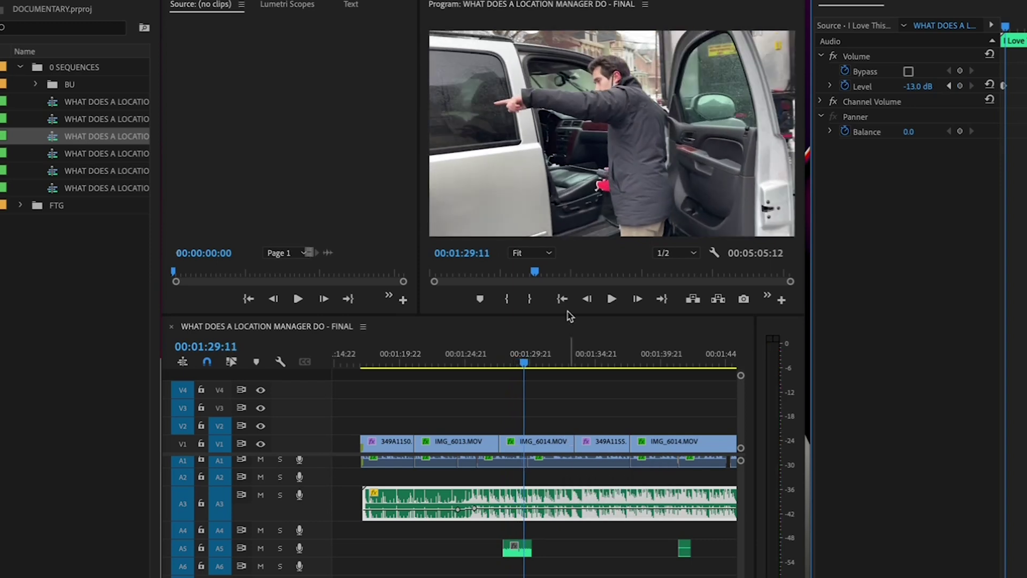
drag(557, 315, 533, 94)
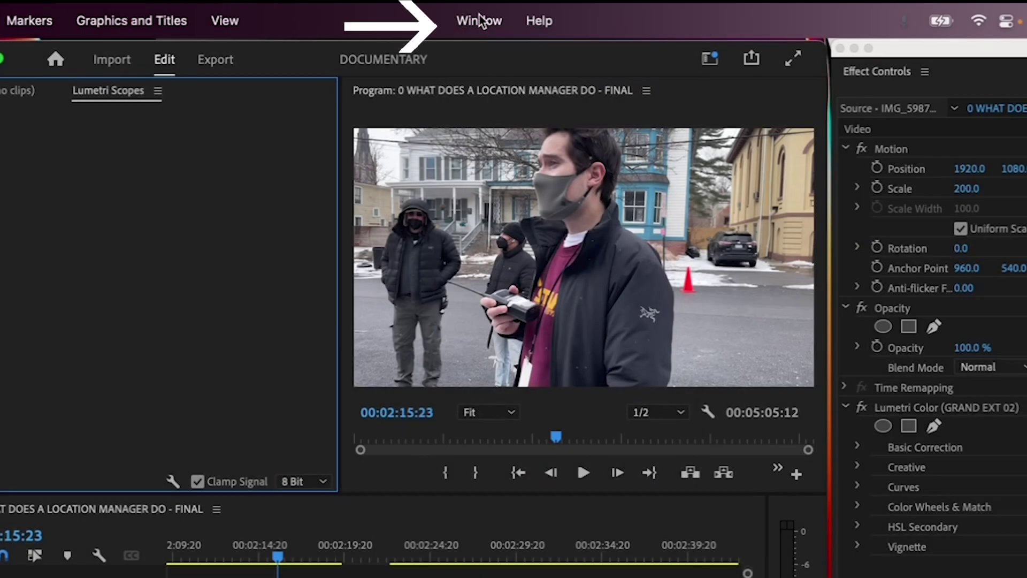
Open the Lumetri Color panel and add Vectorscope YUV to the Lumetri Scopes
click(472, 13)
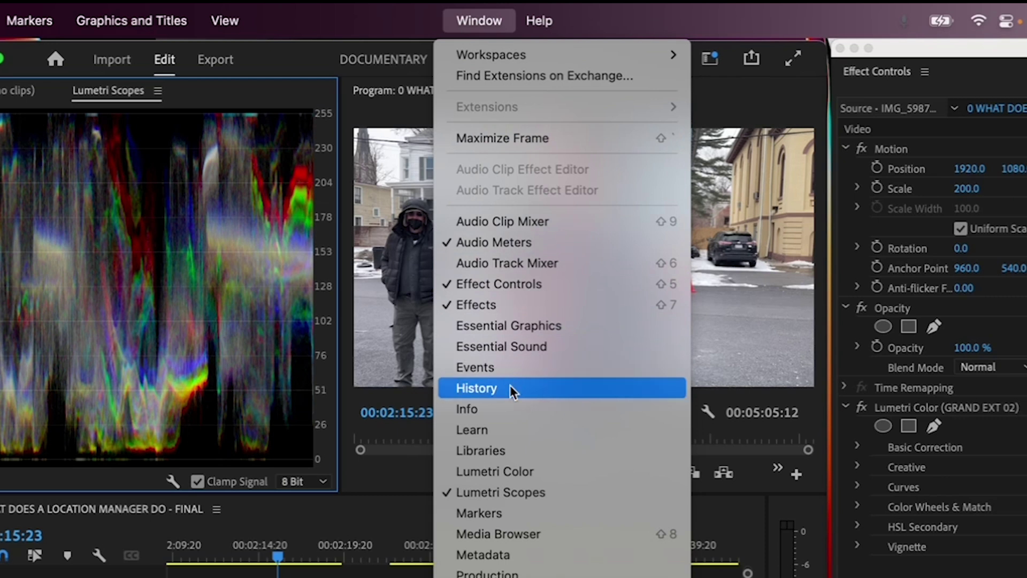
click(507, 465)
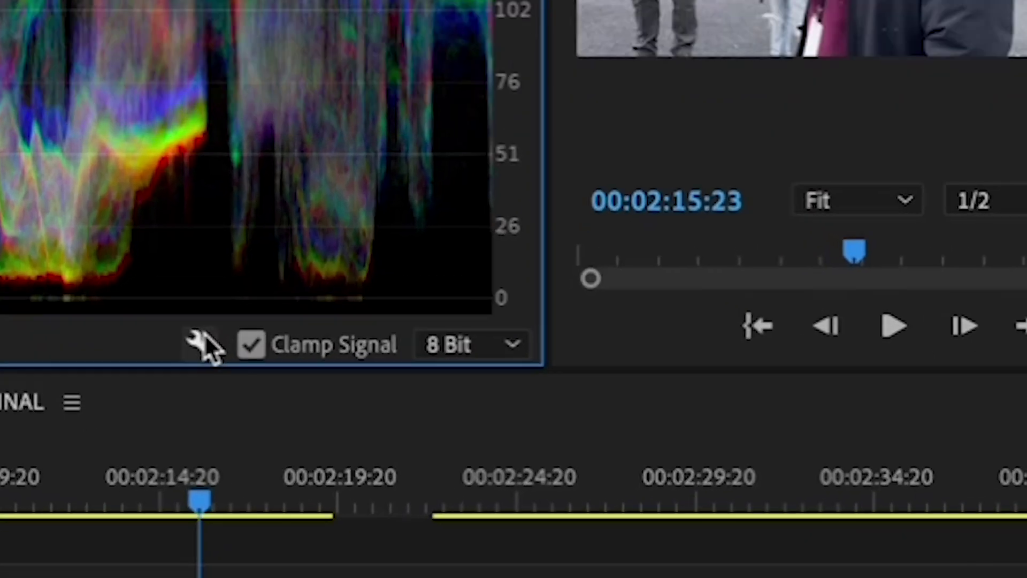
click(172, 481)
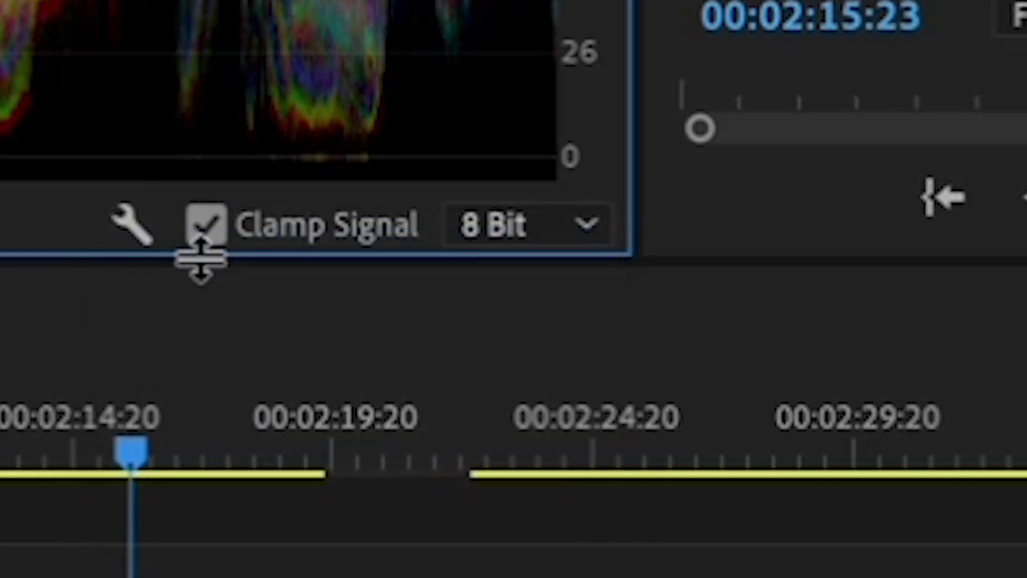
click(136, 215)
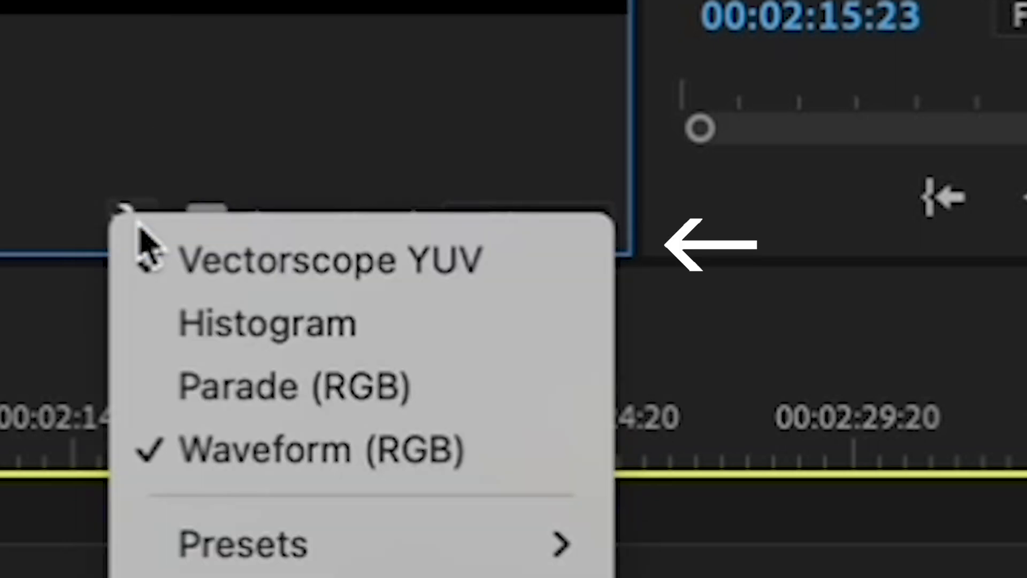
click(144, 240)
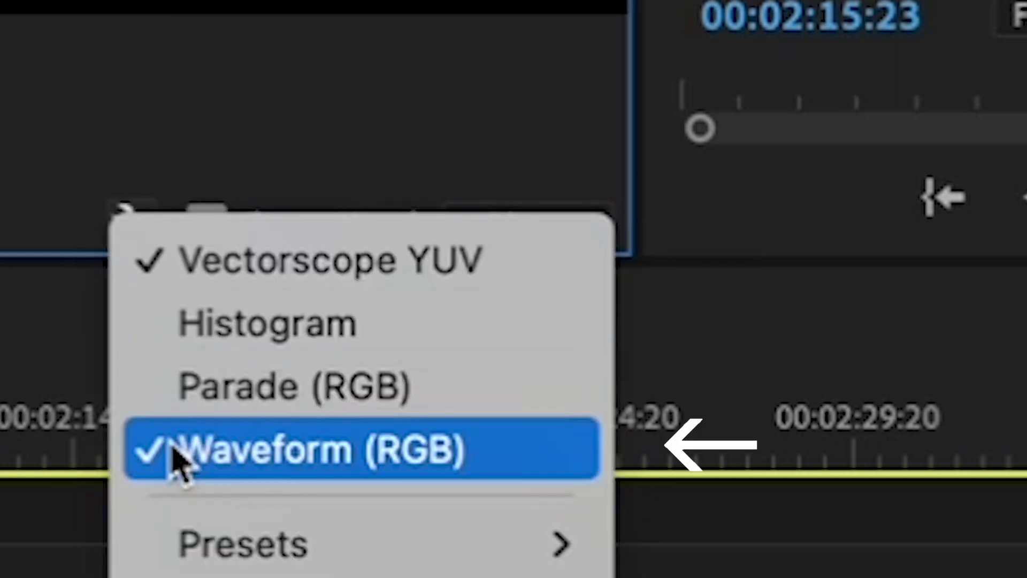
On IMG_5987, keep Whites at -100, lift Blacks to 7.9 and adjust Shadows
click(179, 457)
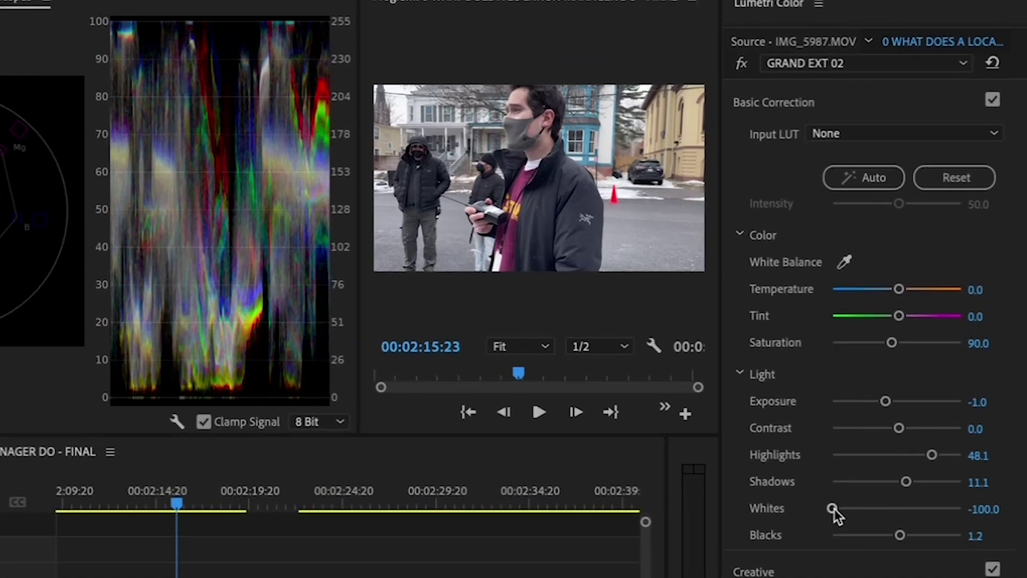
mouse_move(833, 509)
mouse_down()
mouse_move(846, 507)
mouse_move(829, 506)
mouse_up()
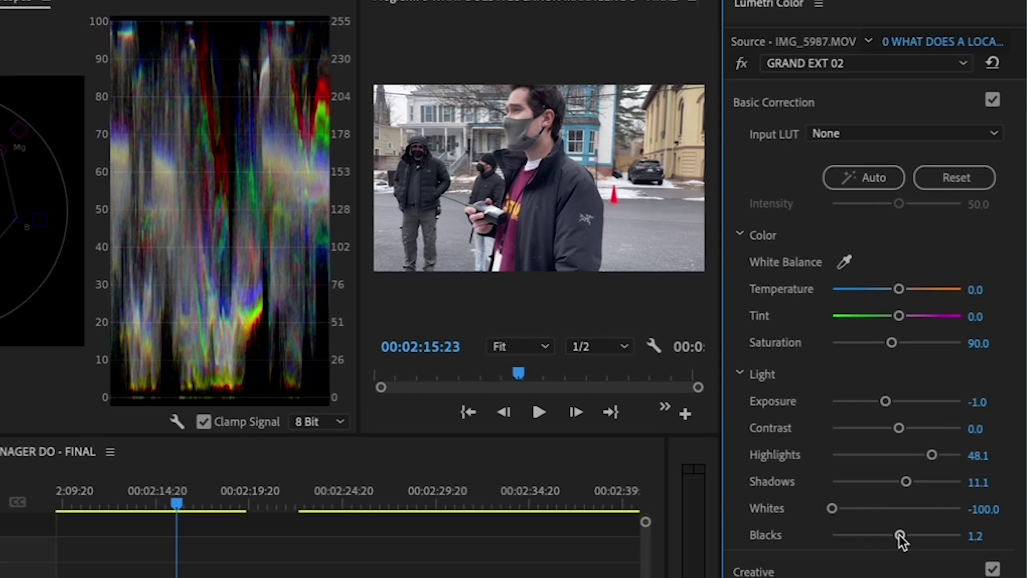
drag(899, 534, 901, 534)
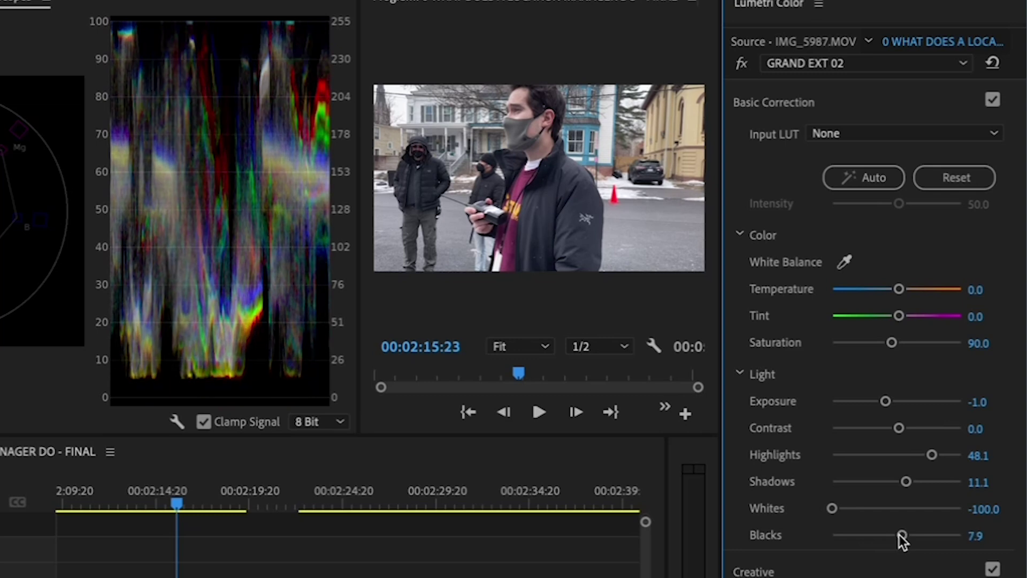
mouse_move(905, 480)
mouse_down()
mouse_move(892, 481)
mouse_move(900, 480)
mouse_up()
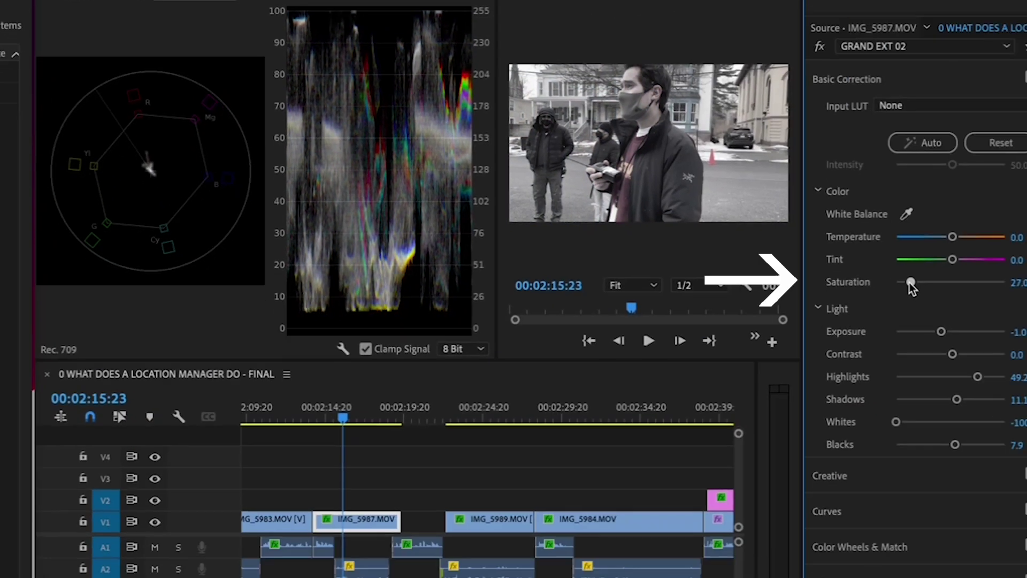
Raise IMG_5987's Saturation to about 101 while watching the vectorscope
drag(909, 282, 934, 283)
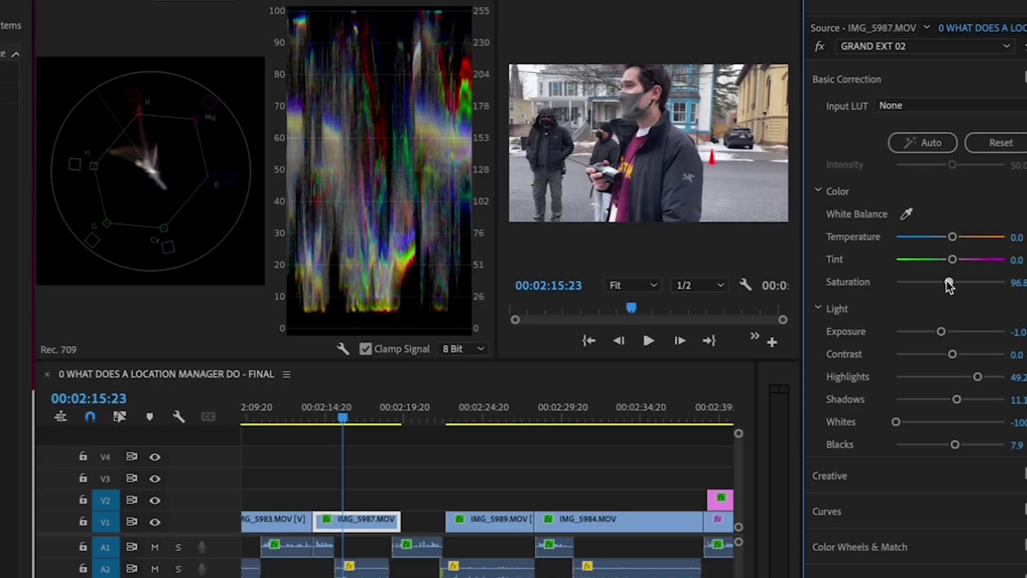
drag(948, 282, 950, 282)
click(421, 483)
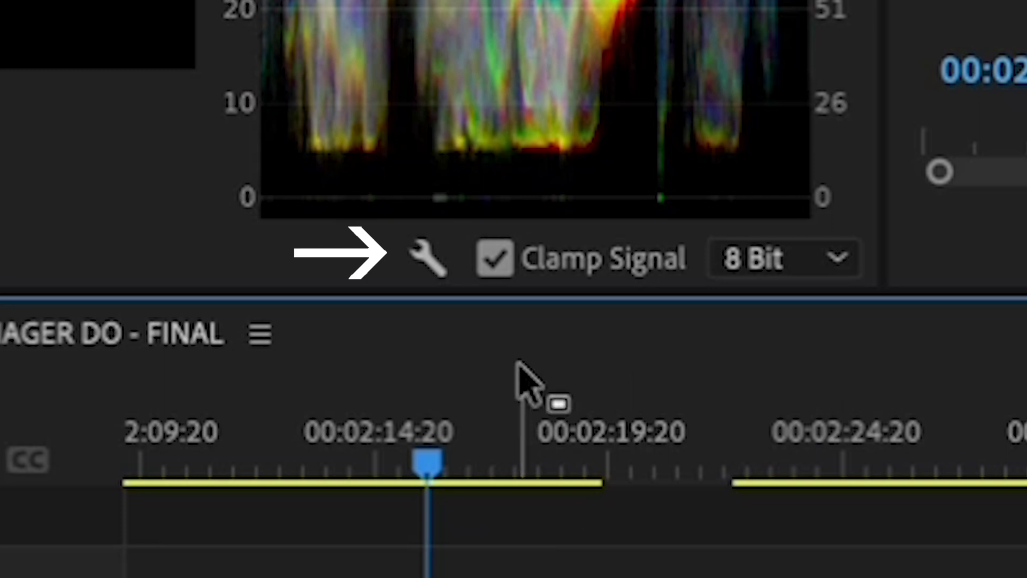
Add a Parade (RGB) scope alongside the YUV vectorscope and waveform
click(428, 261)
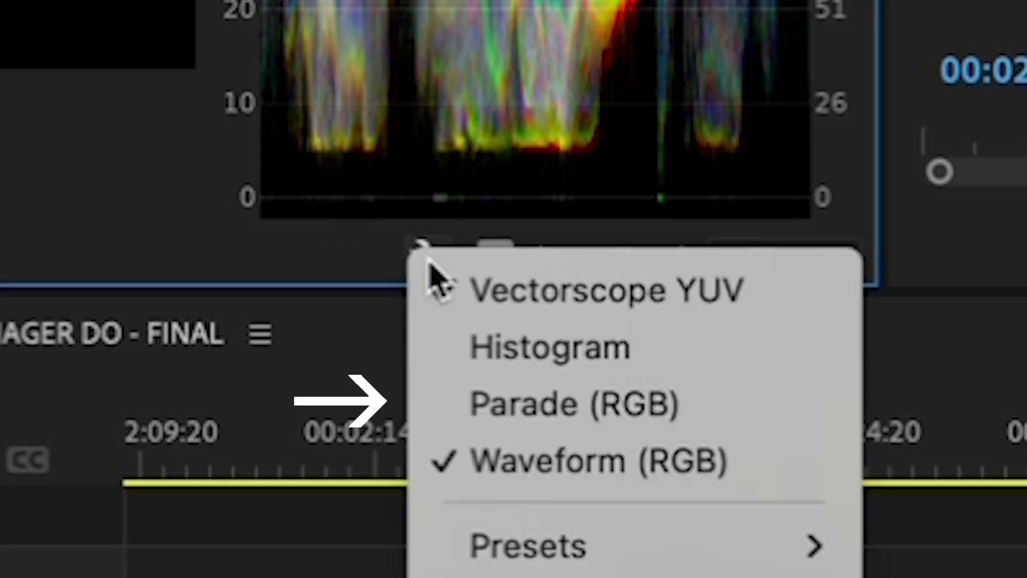
click(436, 275)
click(598, 415)
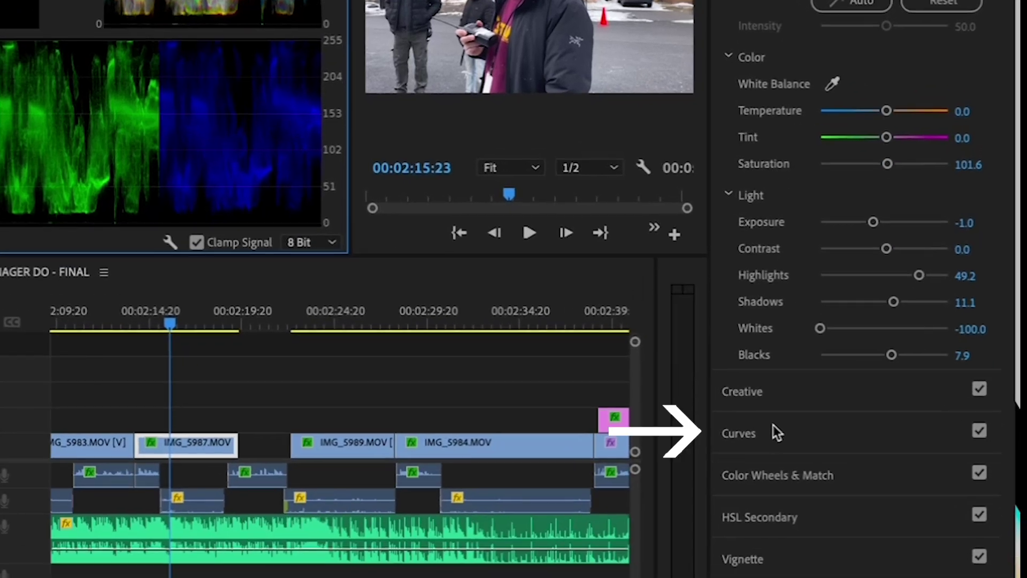
Expand Lumetri Curves and select the green channel of RGB Curves
click(773, 425)
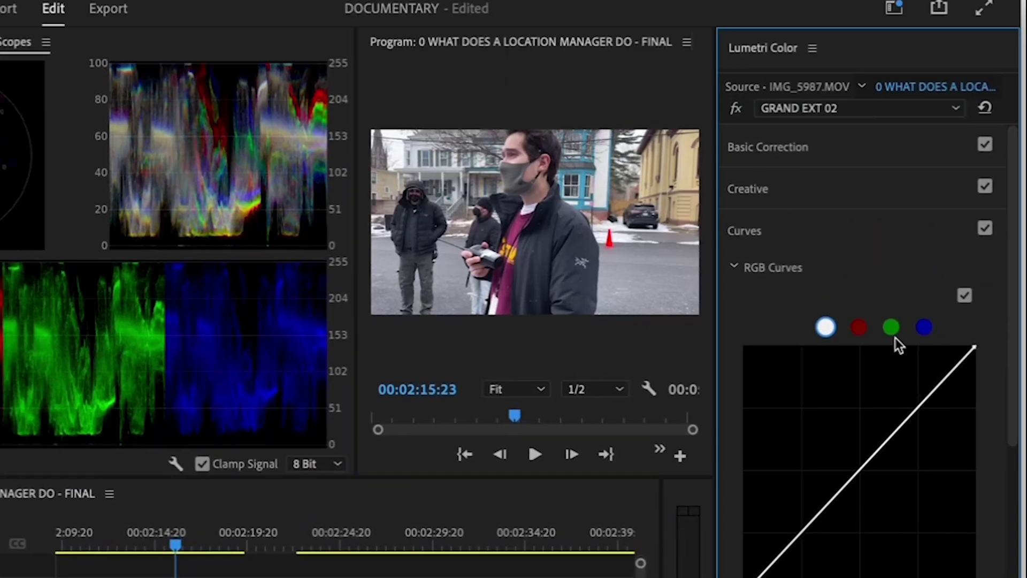
click(891, 327)
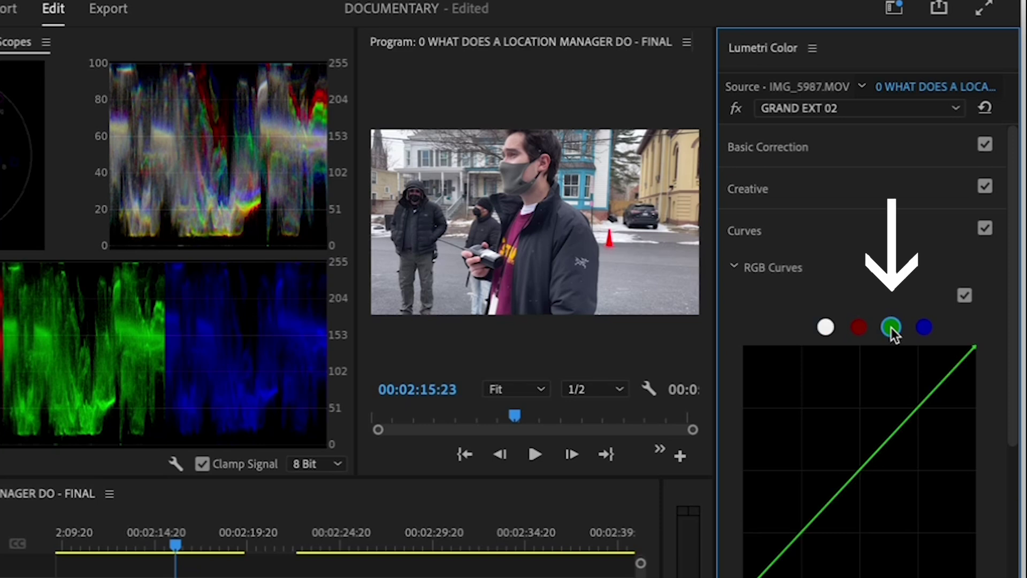